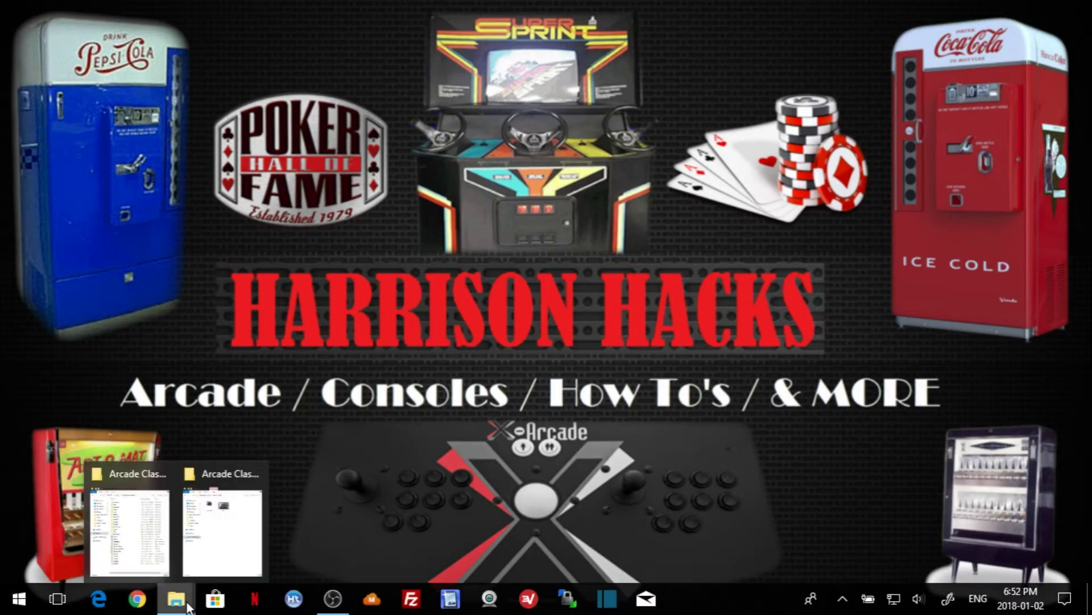
Step: Copy the intro1 video from the Arcade Classic folder on drive H: into the intro folder of Arcade Classic Edition
left_click(147, 537)
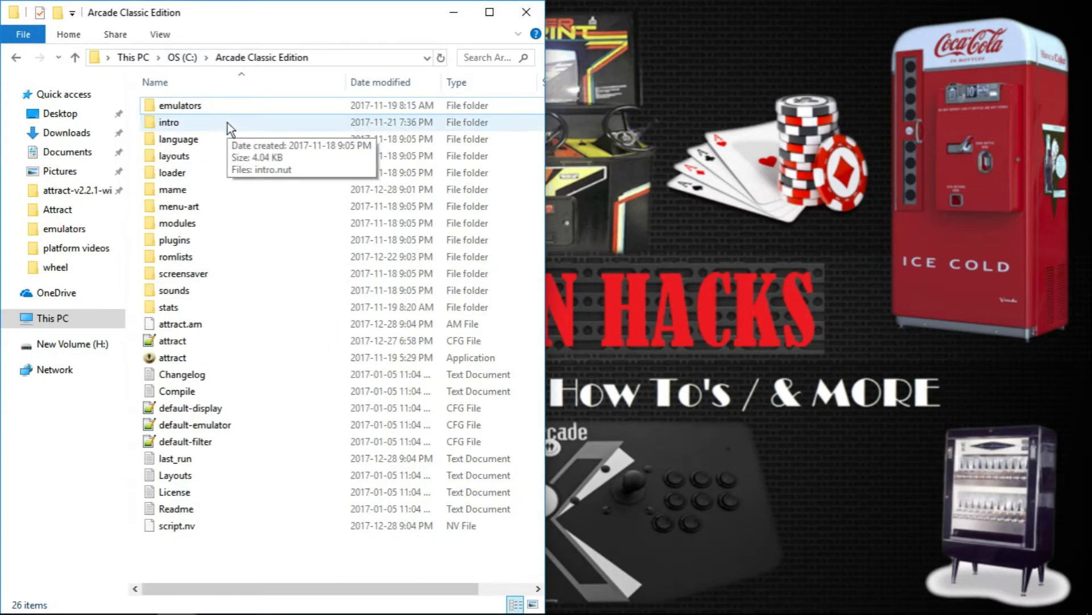
double_click(186, 125)
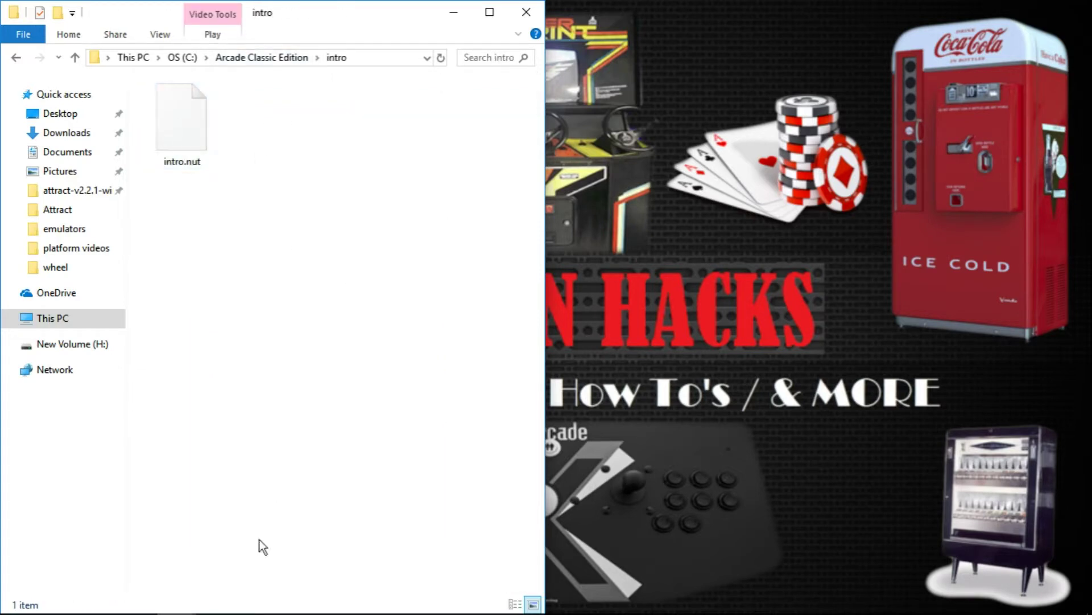
left_click(177, 599)
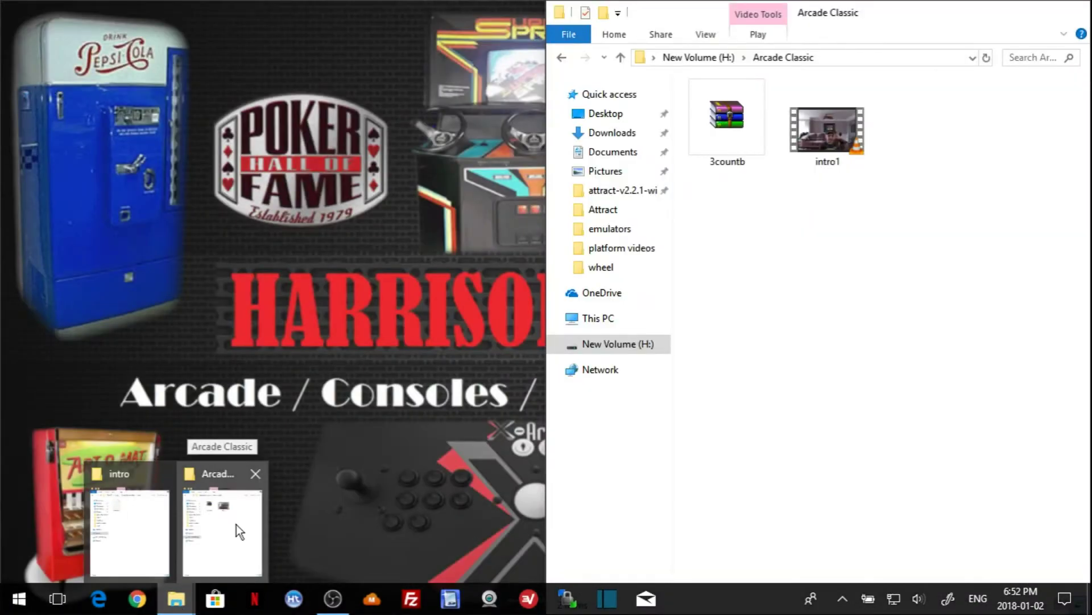
left_click(236, 524)
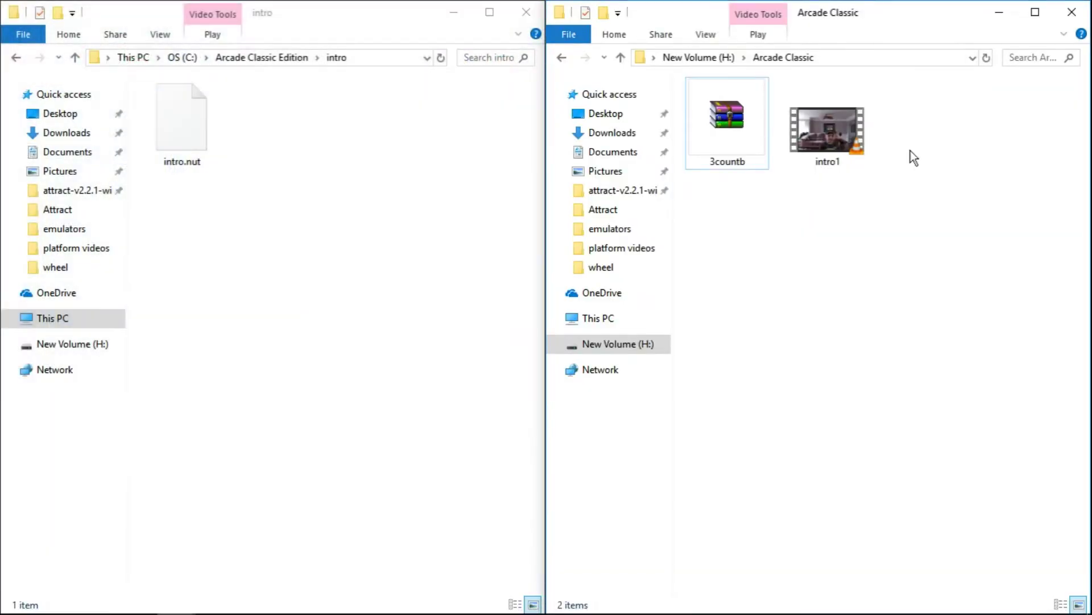
left_click(818, 129)
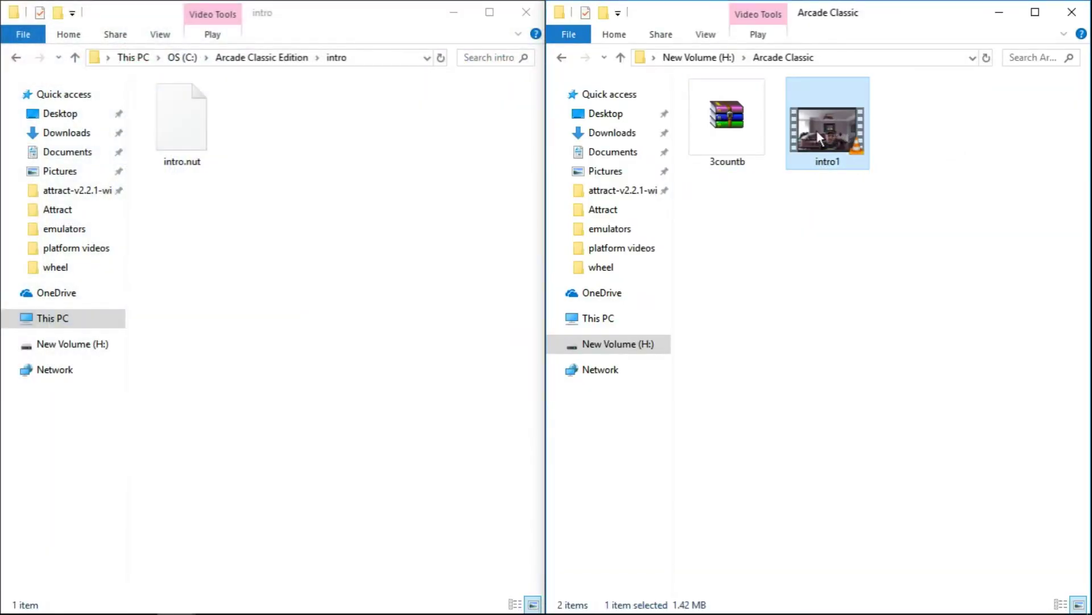
right_click(817, 132)
left_click(643, 454)
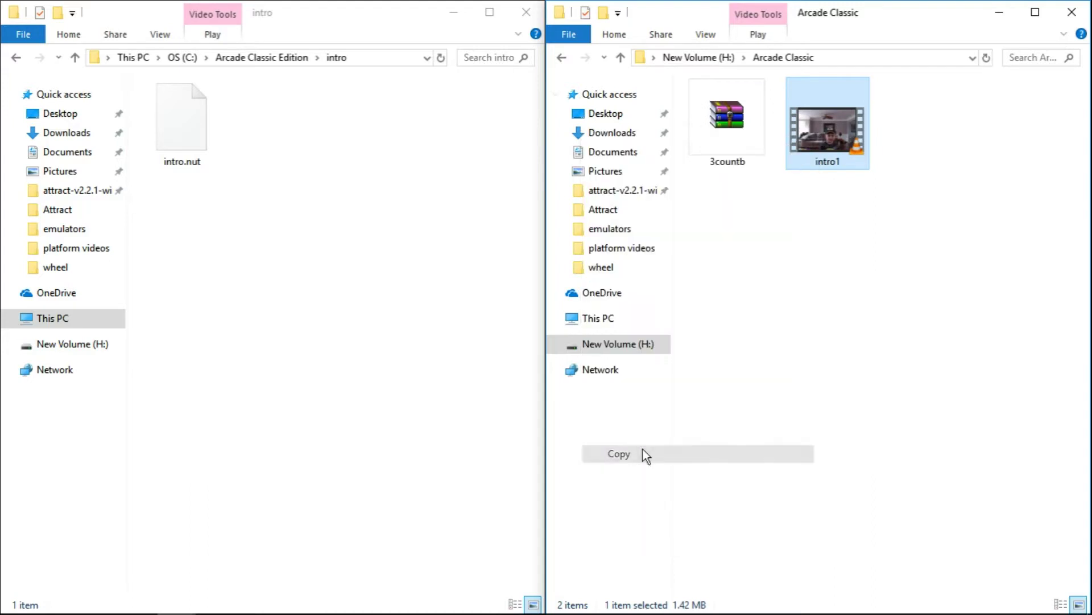
right_click(318, 179)
left_click(231, 293)
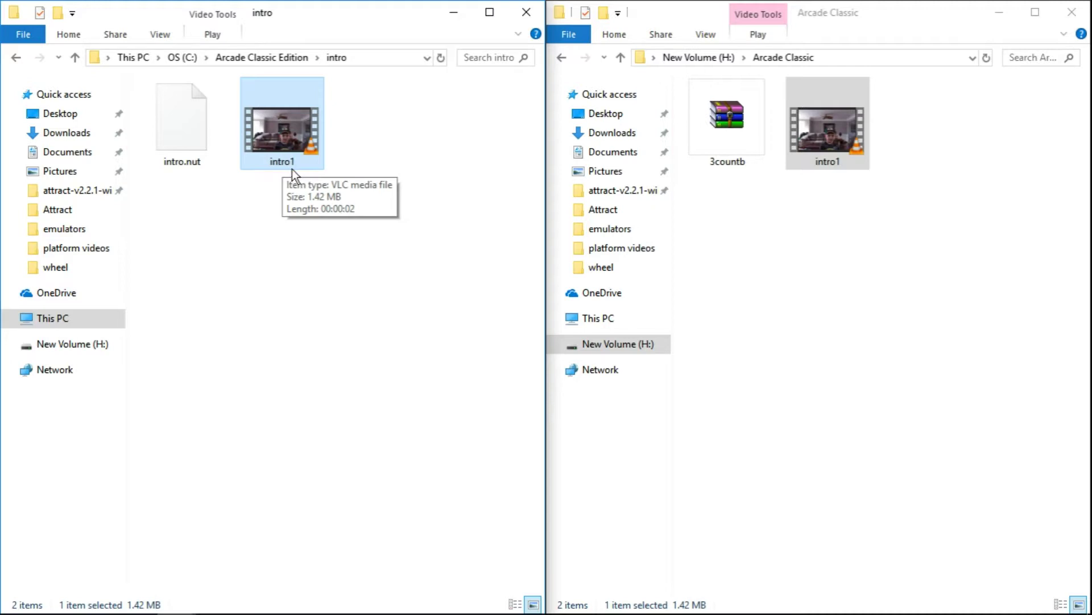
Step: Rename the copied video in the intro folder as intro
left_click(285, 163)
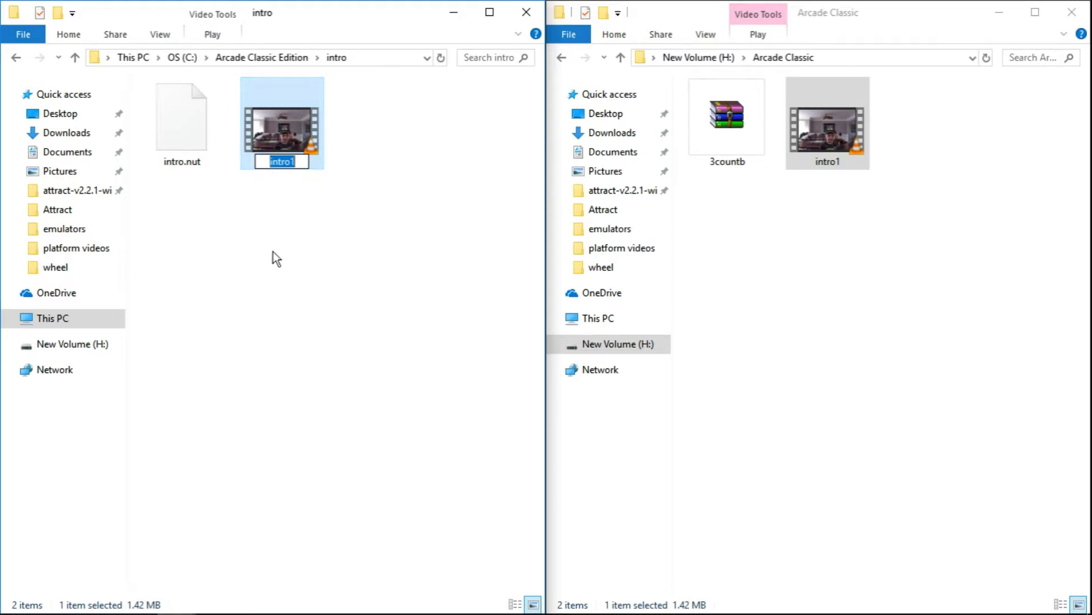
key("Right")
key("BackSpace")
key("Return")
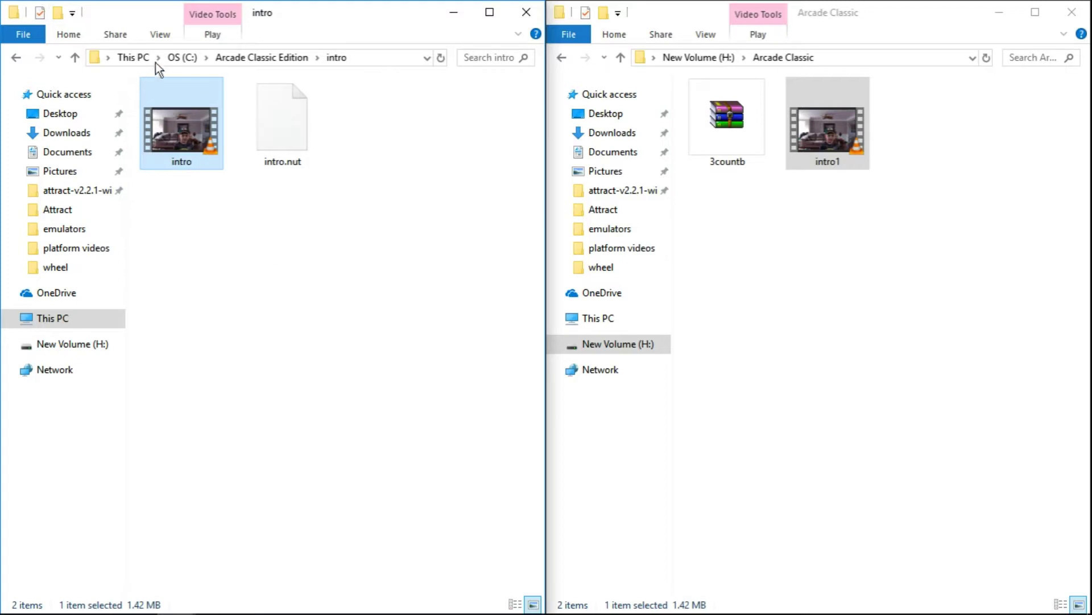
Step: Turn on the display of file name extensions for the intro folder's files
left_click(162, 36)
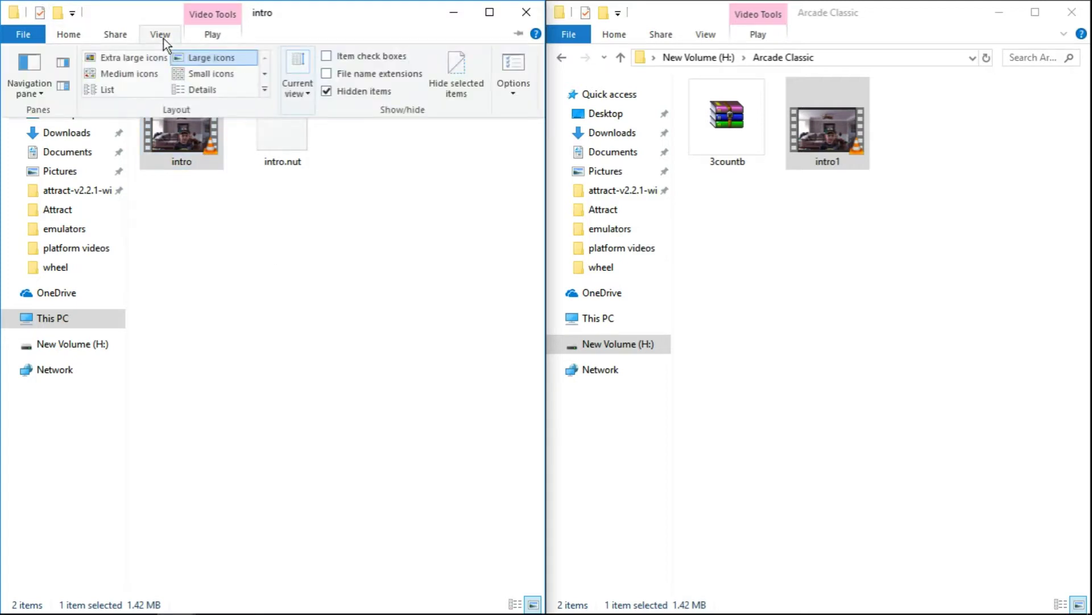
left_click(327, 73)
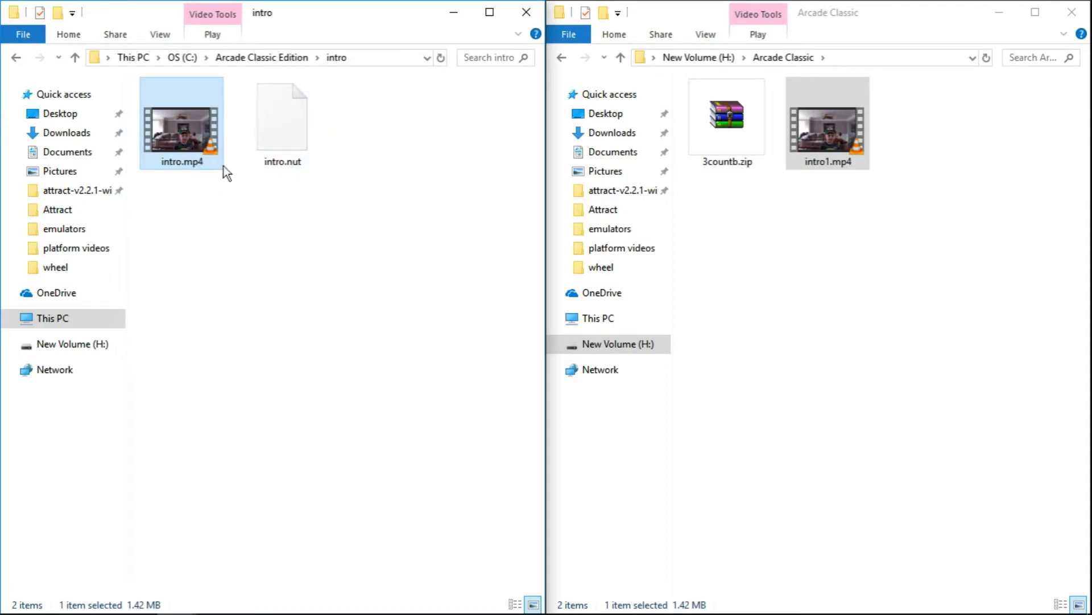
left_click(238, 278)
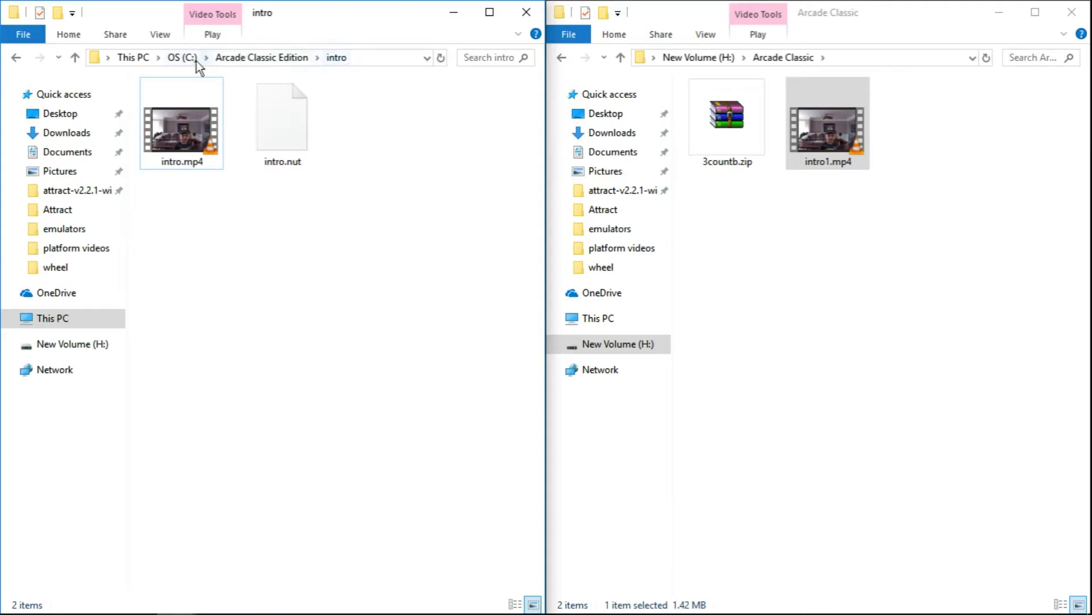
Step: Launch attract.exe from the Arcade Classic Edition folder and lower the system volume
left_click(232, 59)
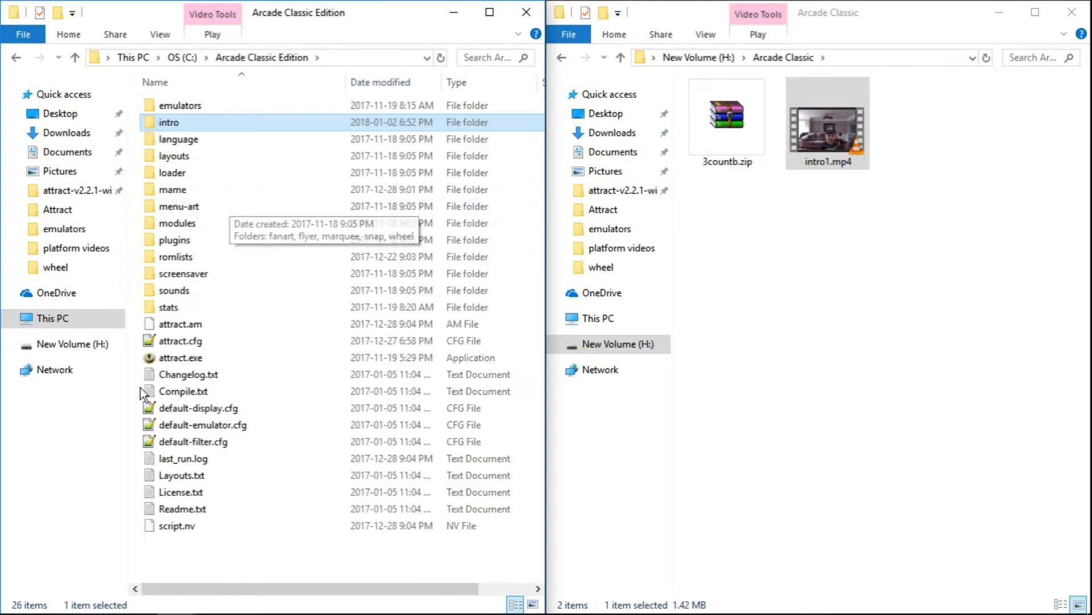
left_click(182, 360)
double_click(183, 361)
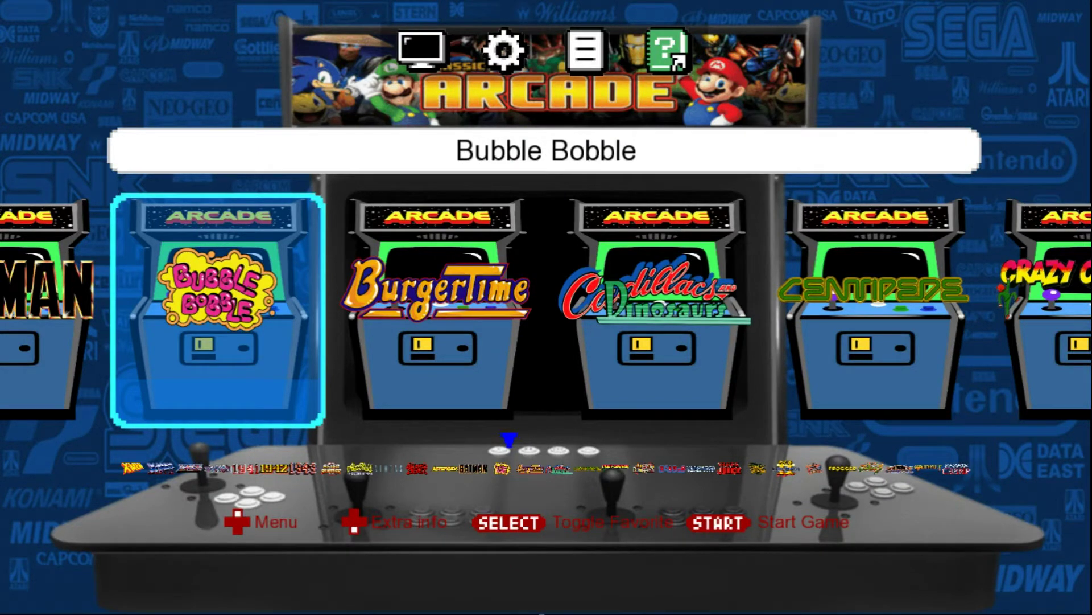
key("XF86AudioLowerVolume")
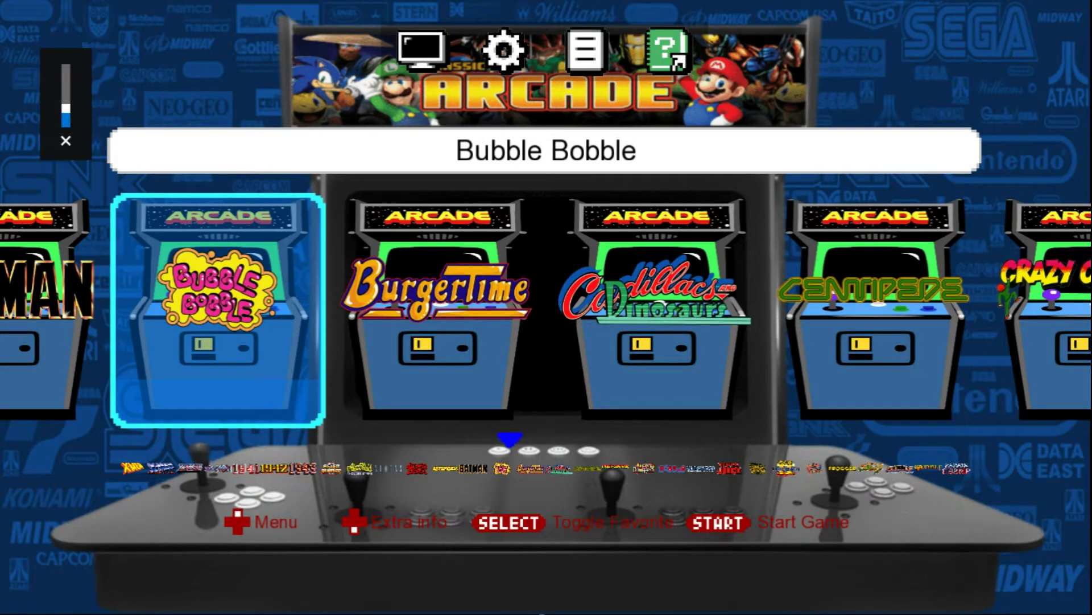
Step: Set Play intro to Yes in Attract-Mode's intro configuration
key("Tab")
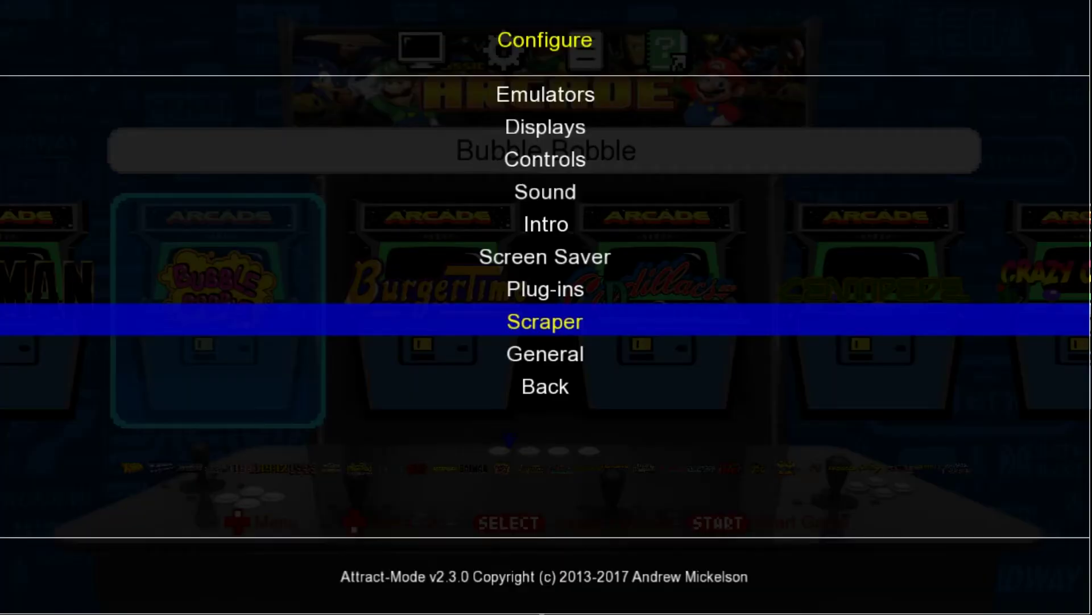
key("Up")
key("Up")
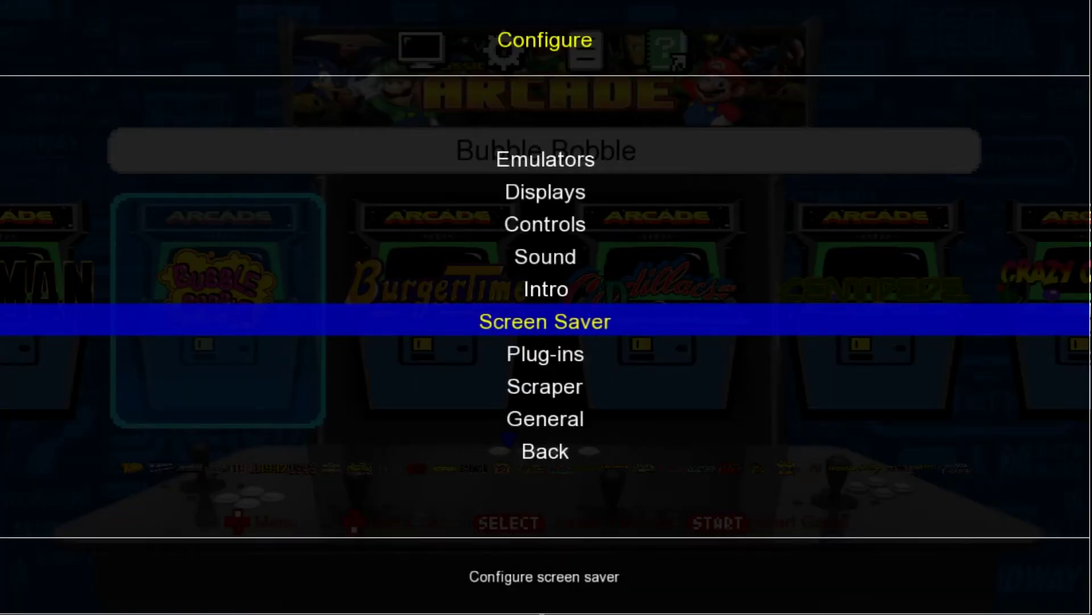
key("Up")
key("Return")
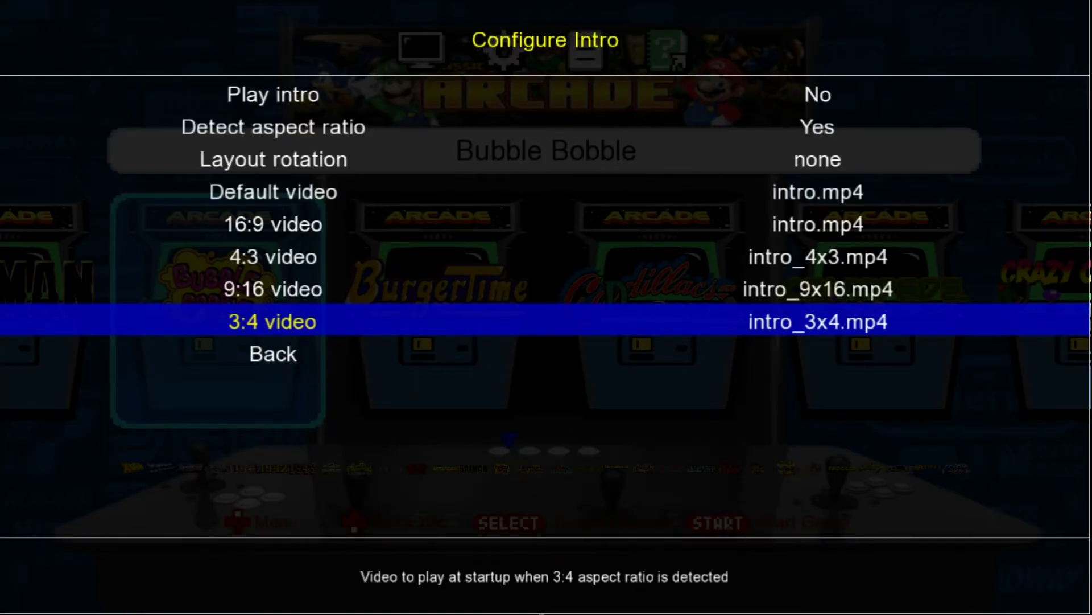
key("Up")
key("Up")
key("Up")
key("Up")
key("Up")
key("Up")
key("Up")
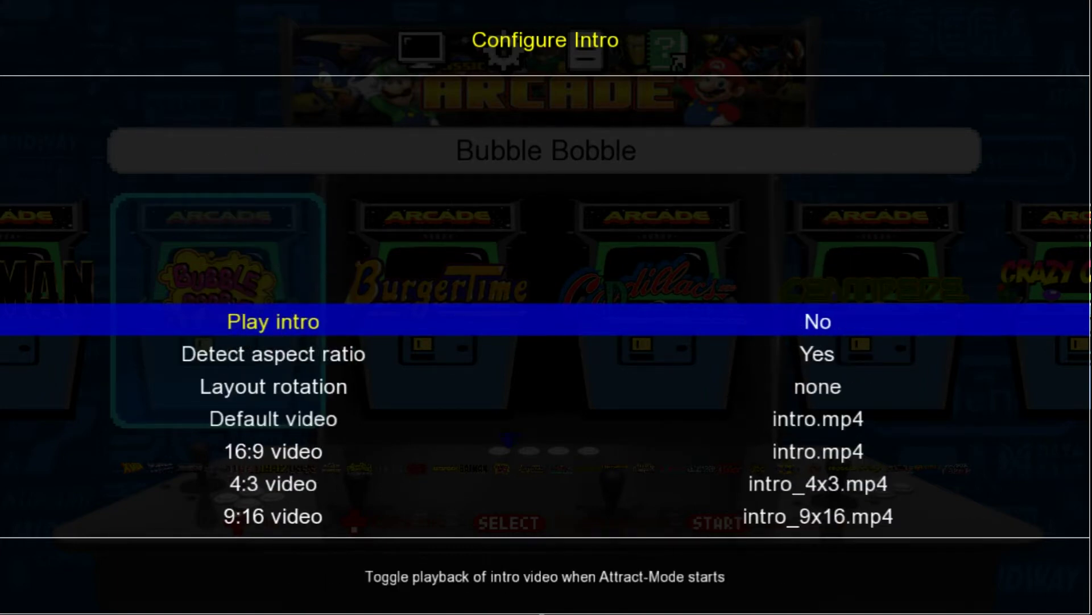
key("Return")
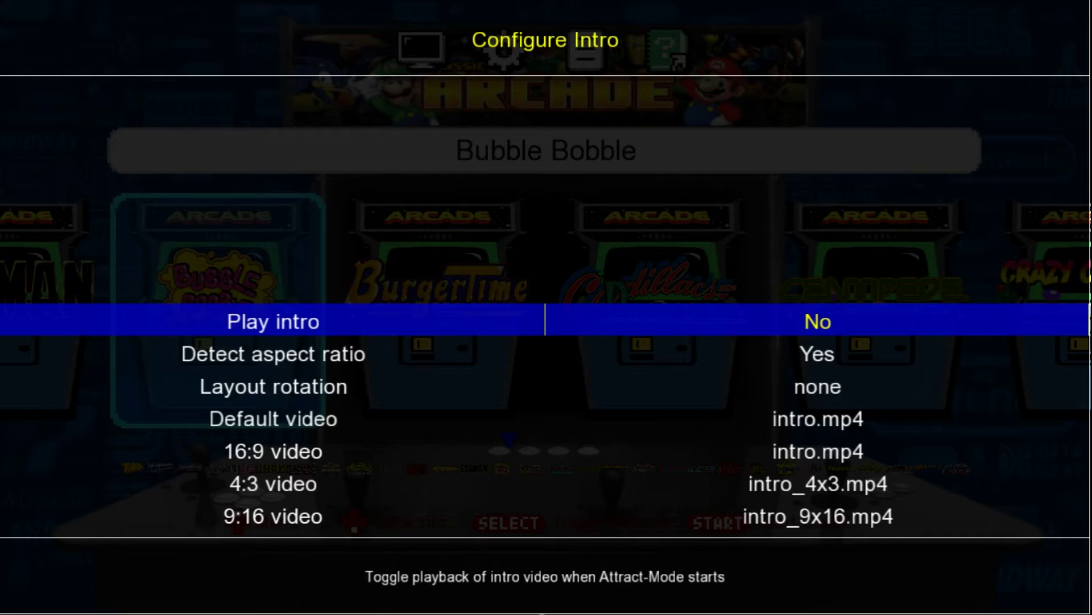
key("Up")
key("Return")
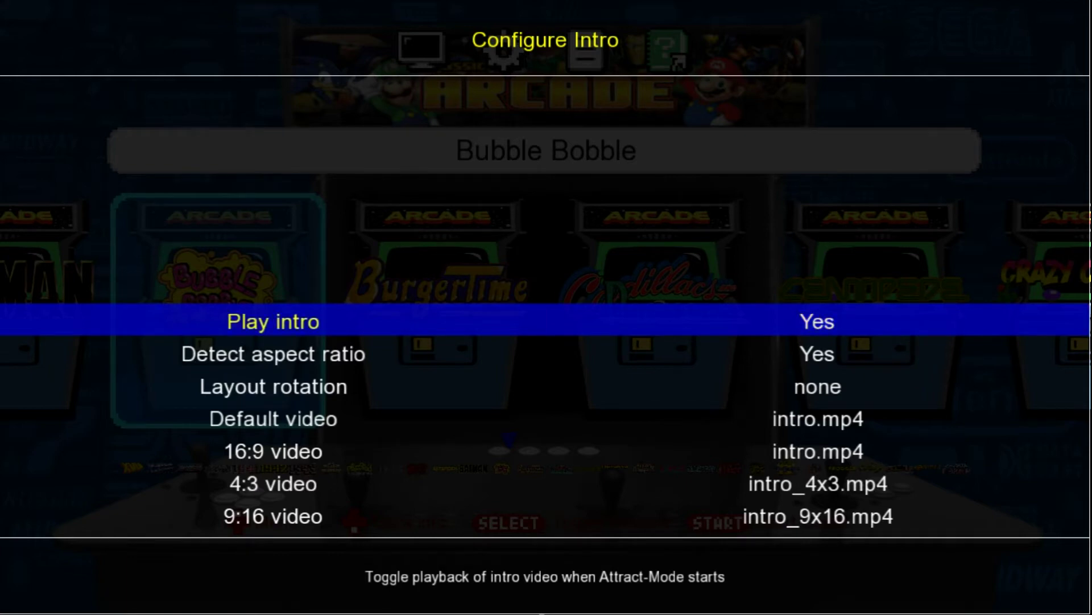
Step: Close the configuration screens and exit Attract-Mode
key("Escape")
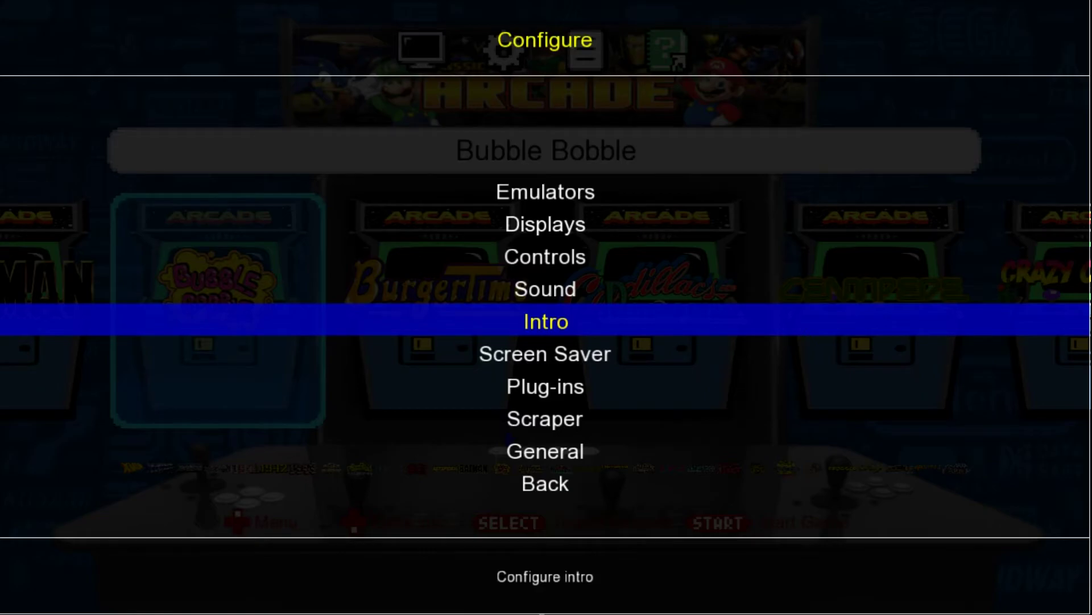
key("Escape")
key("Escape")
key("Up")
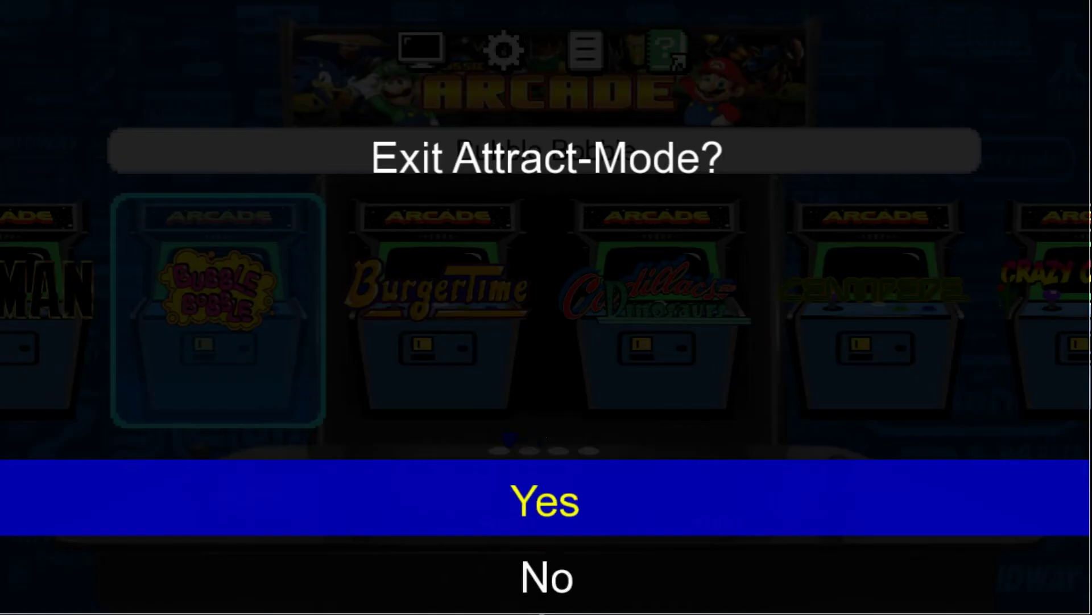
key("Return")
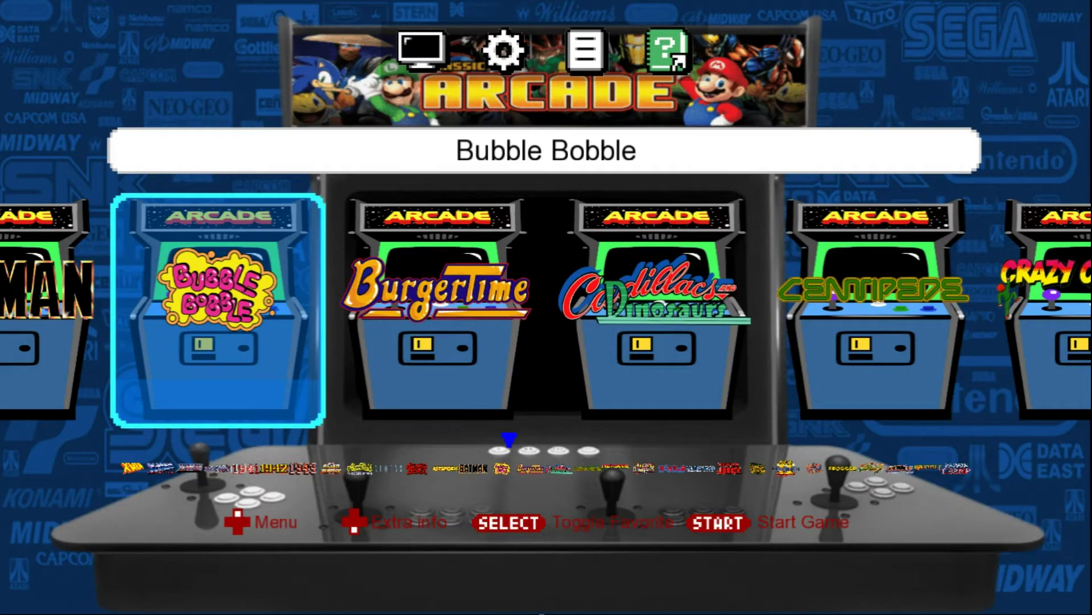
Step: Browse the arcade game wheel from Bubble Bobble back to Xevious and return to 1941: Counter Attack
key("Left")
key("Left")
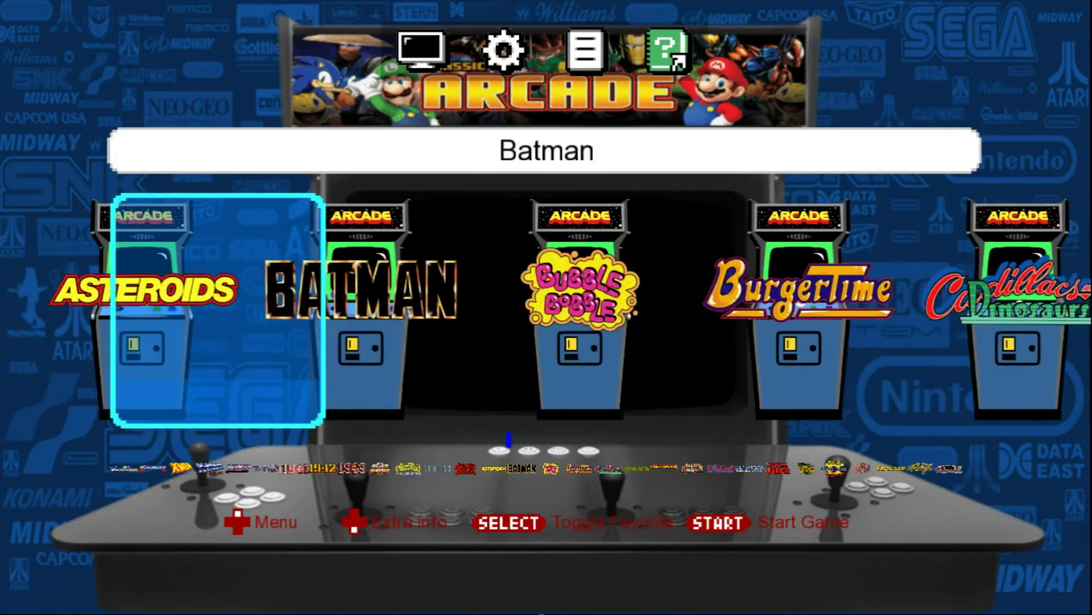
key("Left")
key("Left")
key("Left")
key("Left")
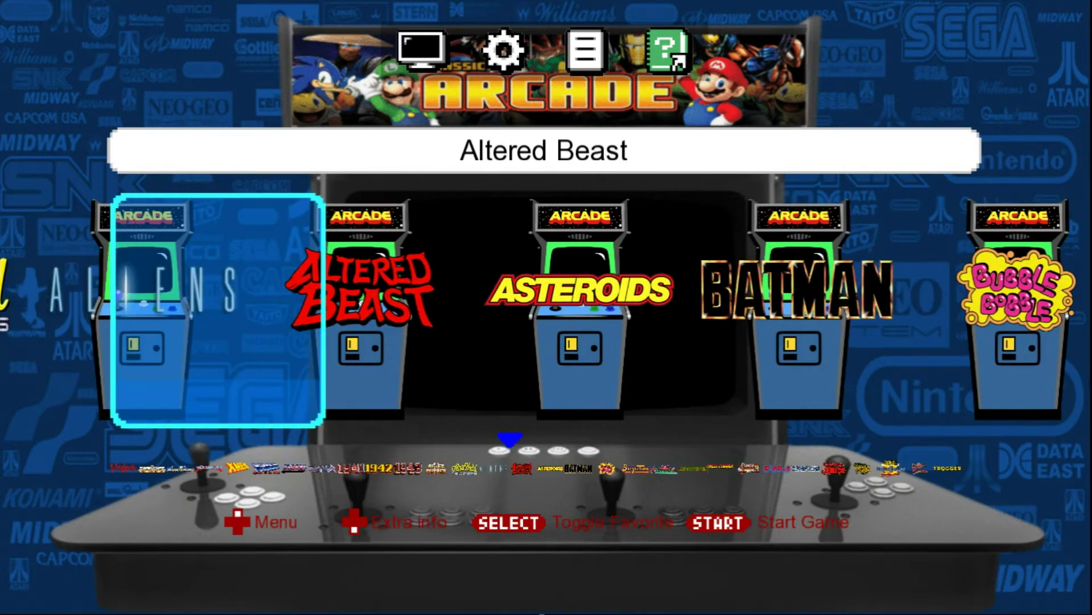
key("Left")
key("Left")
key("Left")
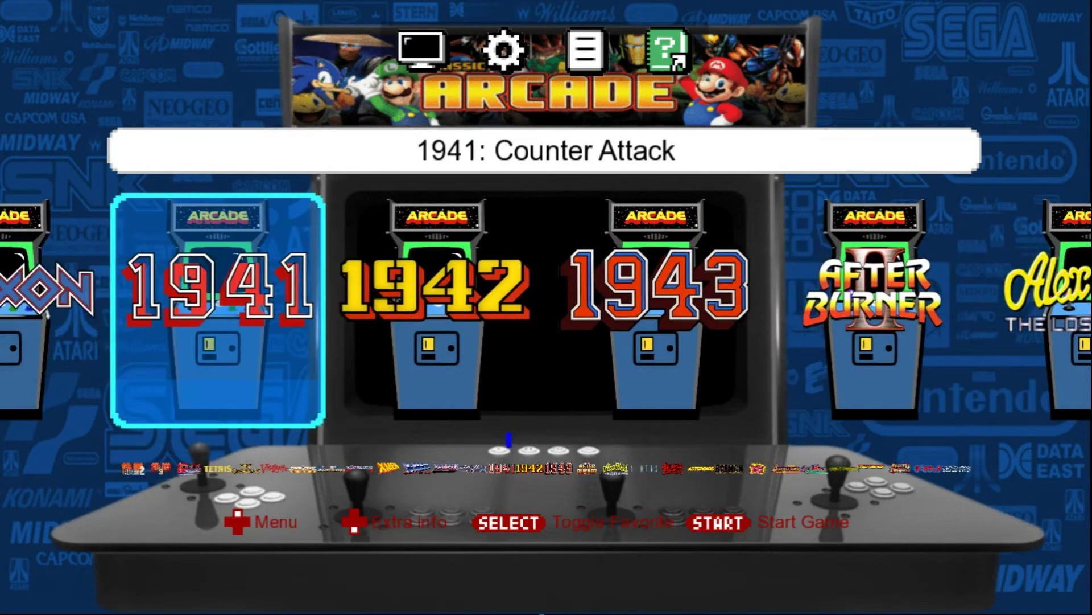
key("Left")
key("Left")
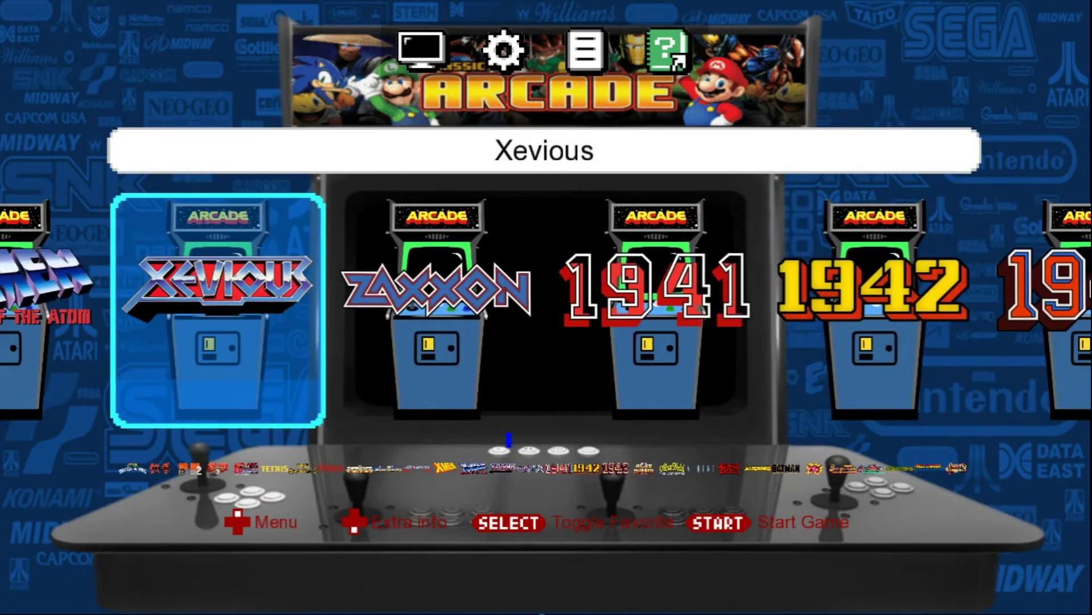
key("Right")
key("Right")
key("Right")
key("Right")
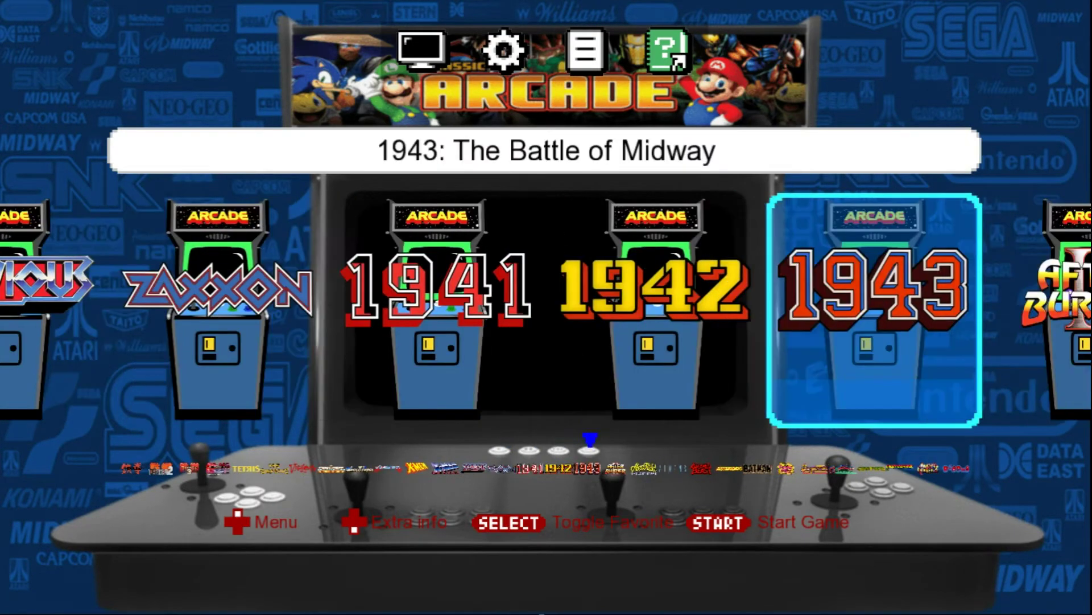
key("Right")
key("Left")
key("Left")
key("Left")
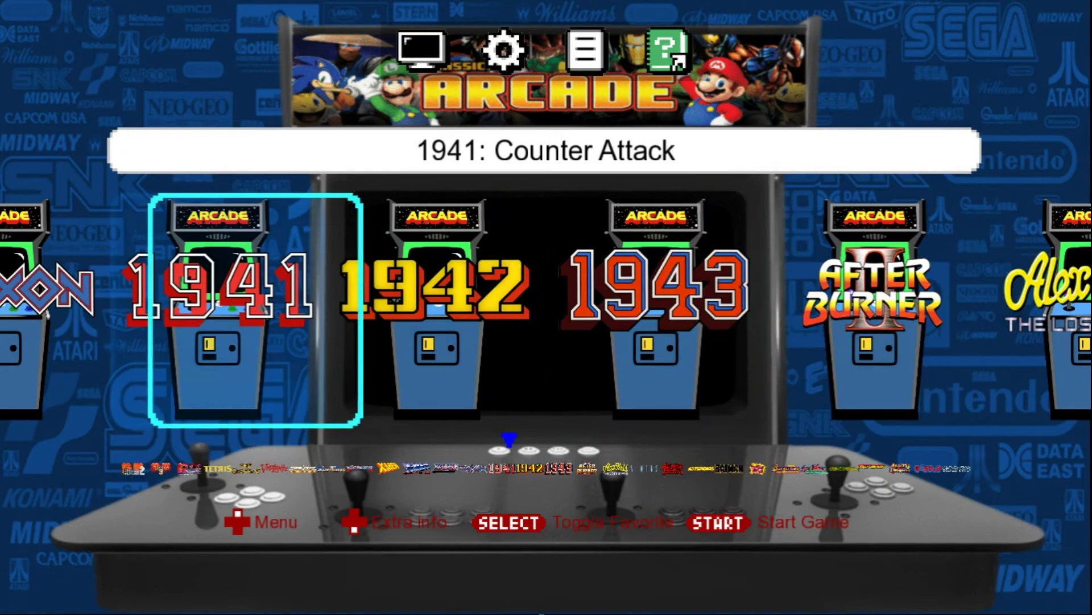
Step: Exit Attract-Mode from the game wheel and return to the Arcade Classic Edition folder
key("Escape")
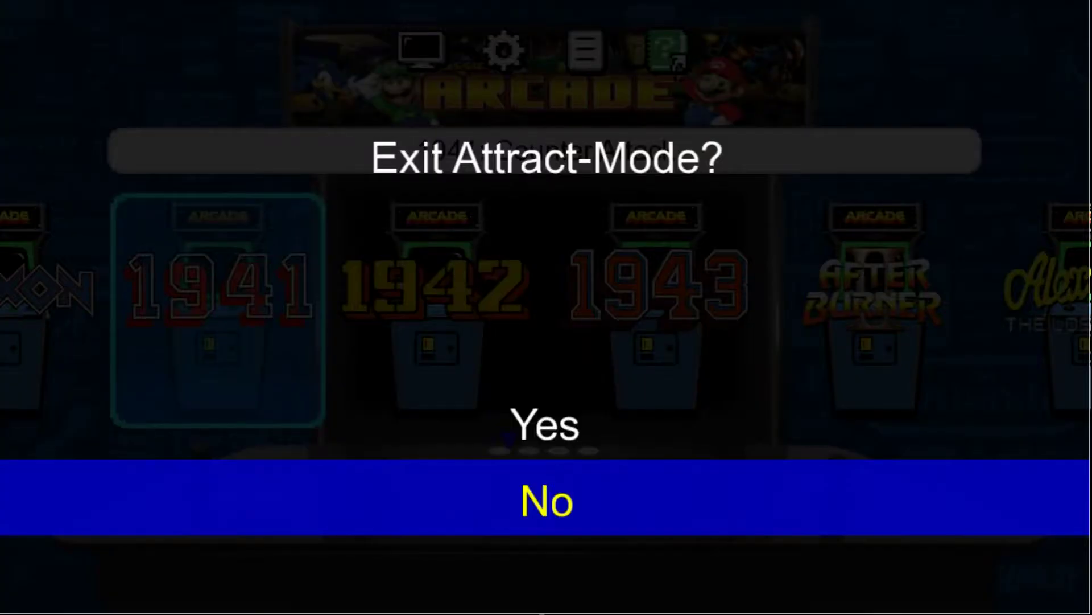
key("Up")
key("Return")
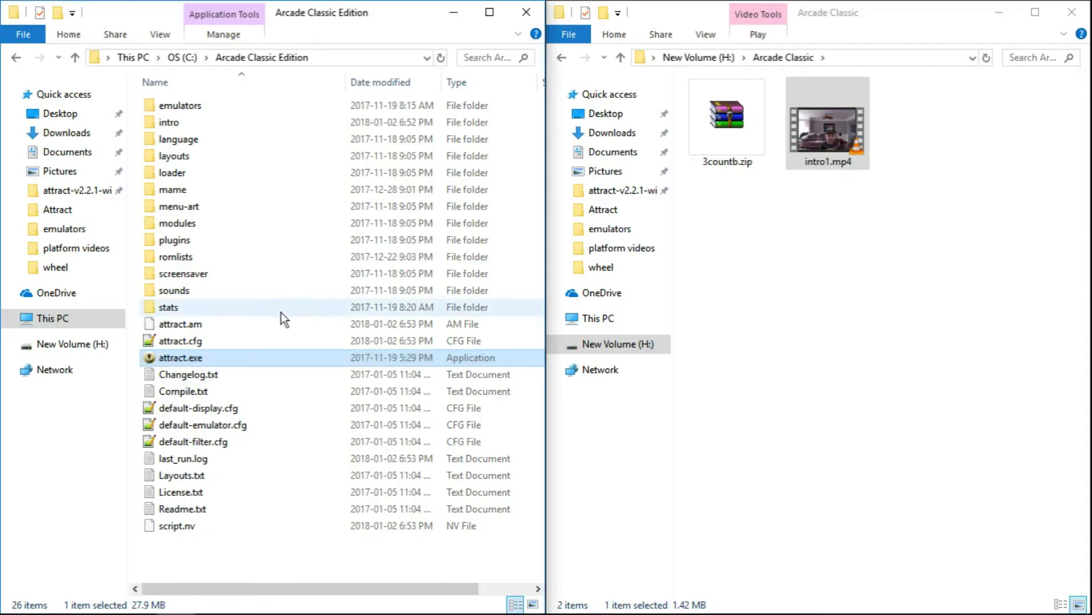
Step: Copy 3countb.zip from the Arcade Classic folder on drive H: into the roms folder inside mame
double_click(179, 191)
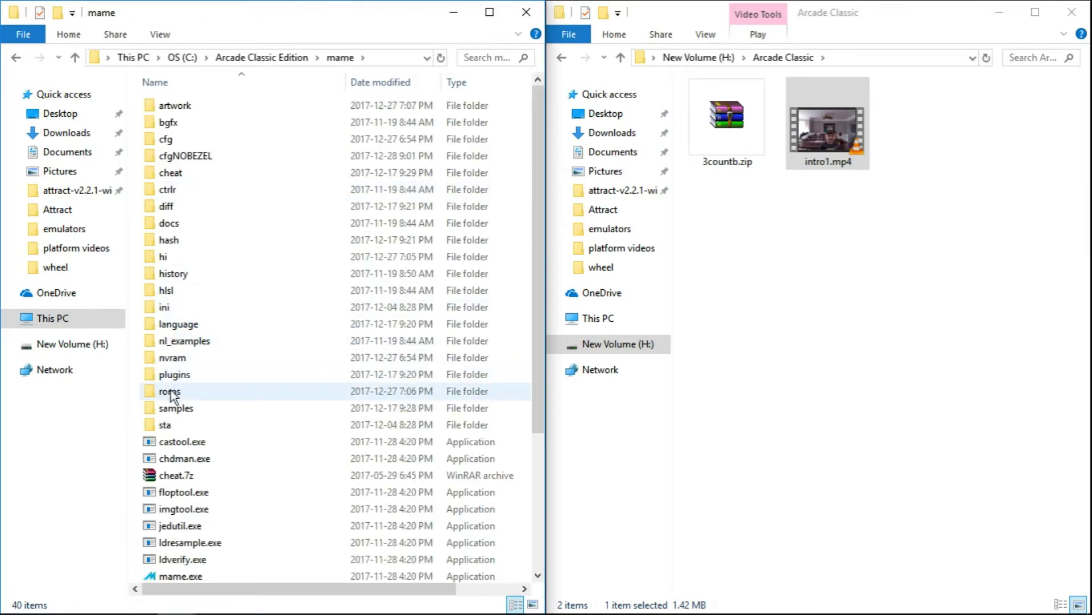
double_click(169, 391)
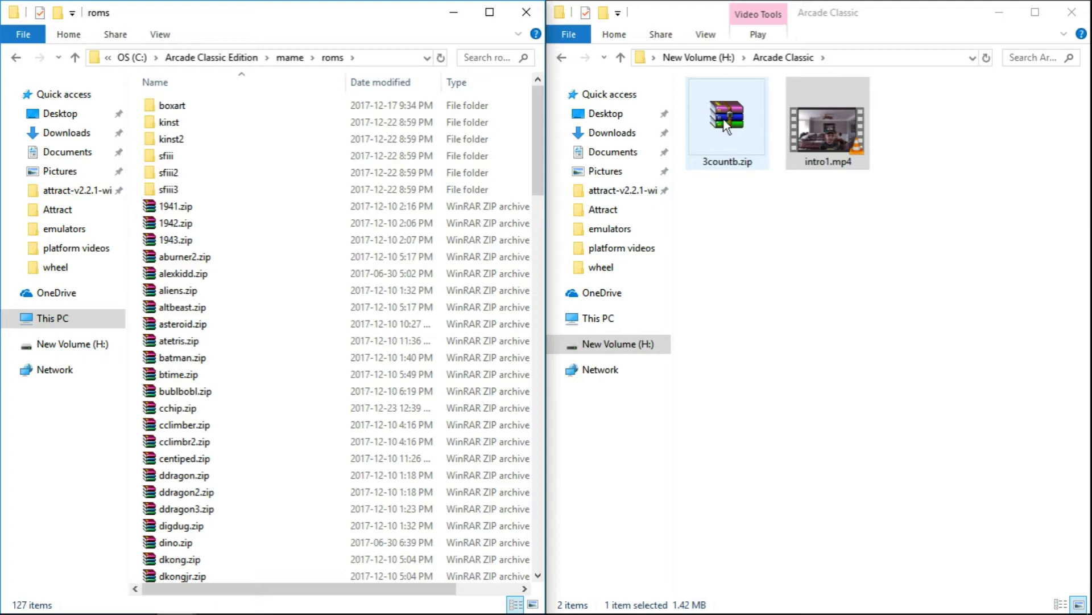
left_click_drag(726, 127, 135, 292)
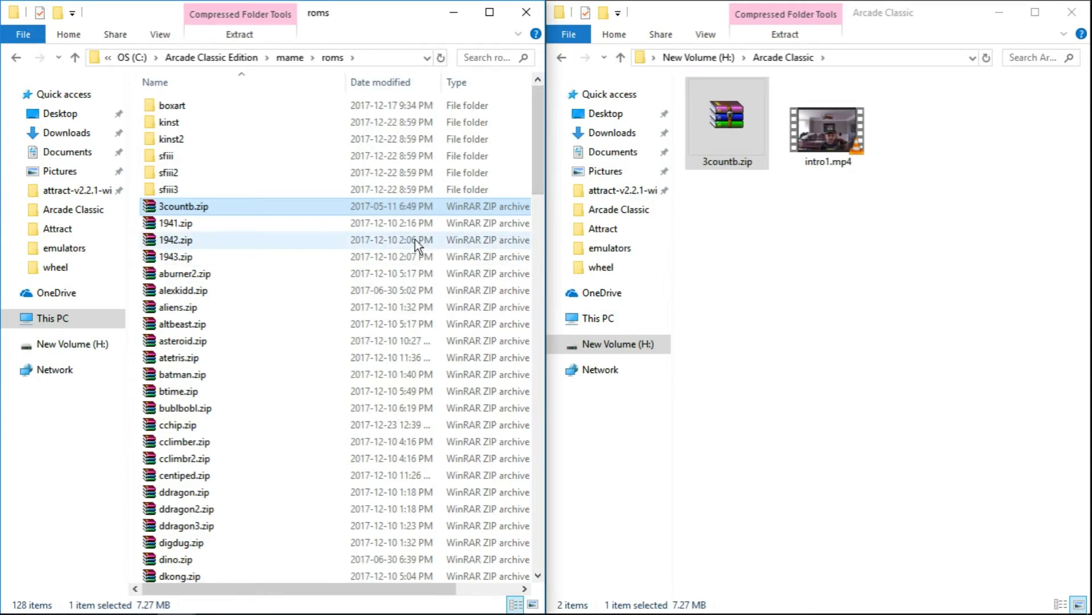
Step: Look through the contents of the mame folder and its roms subfolder
left_click(75, 59)
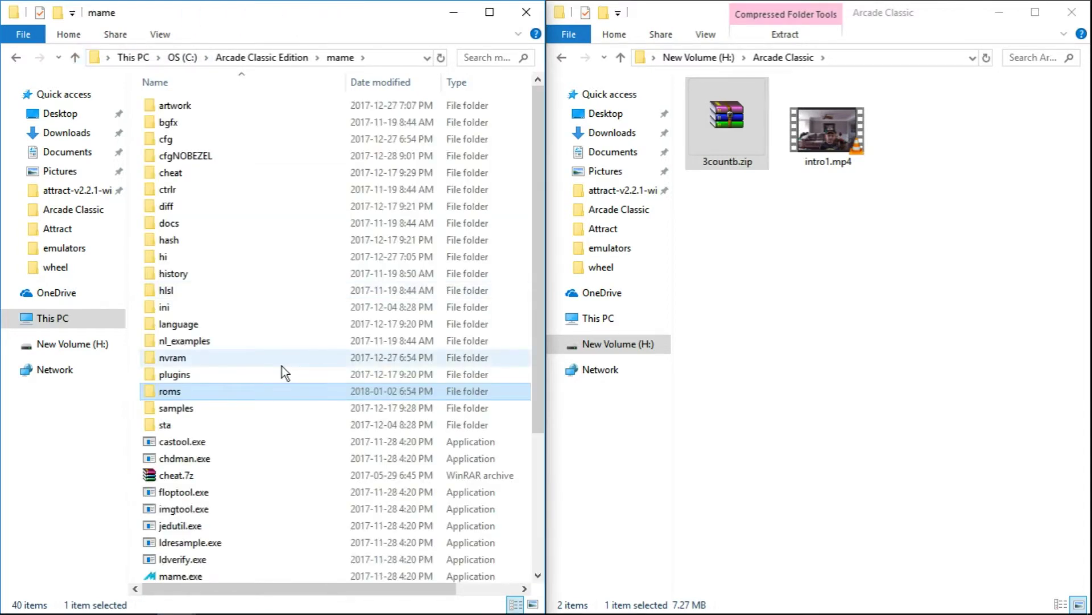
scroll(274, 432, "down", 4)
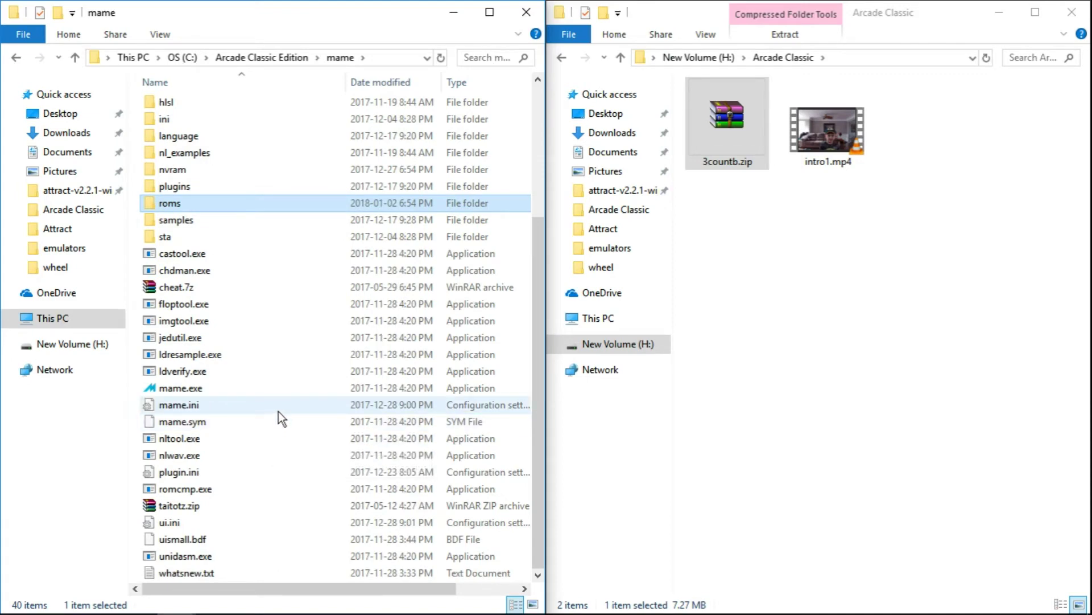
scroll(279, 412, "up", 4)
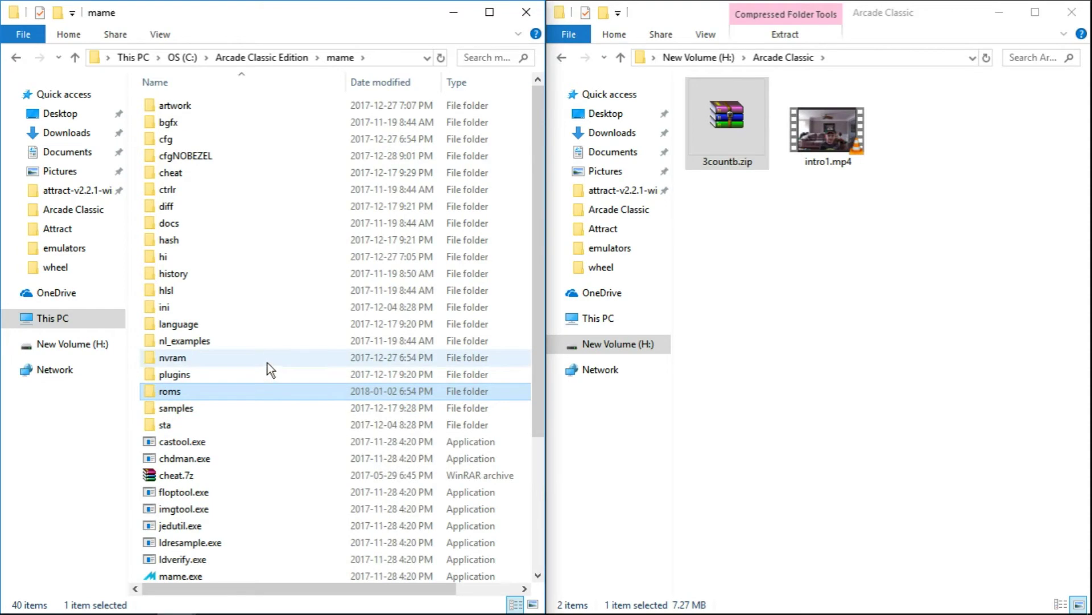
double_click(208, 391)
scroll(346, 344, "down", 9)
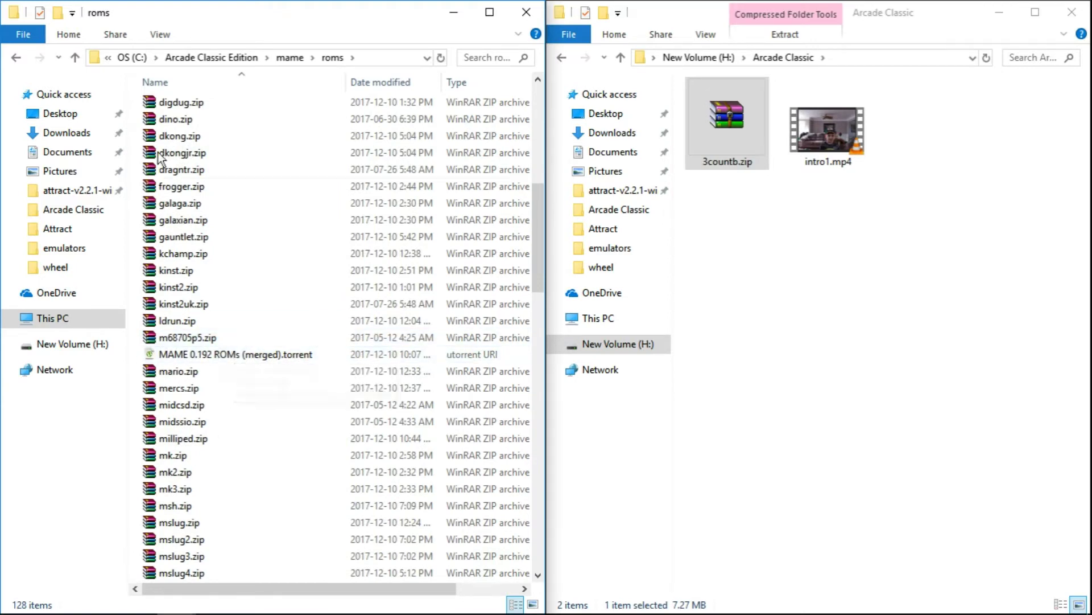
left_click(73, 57)
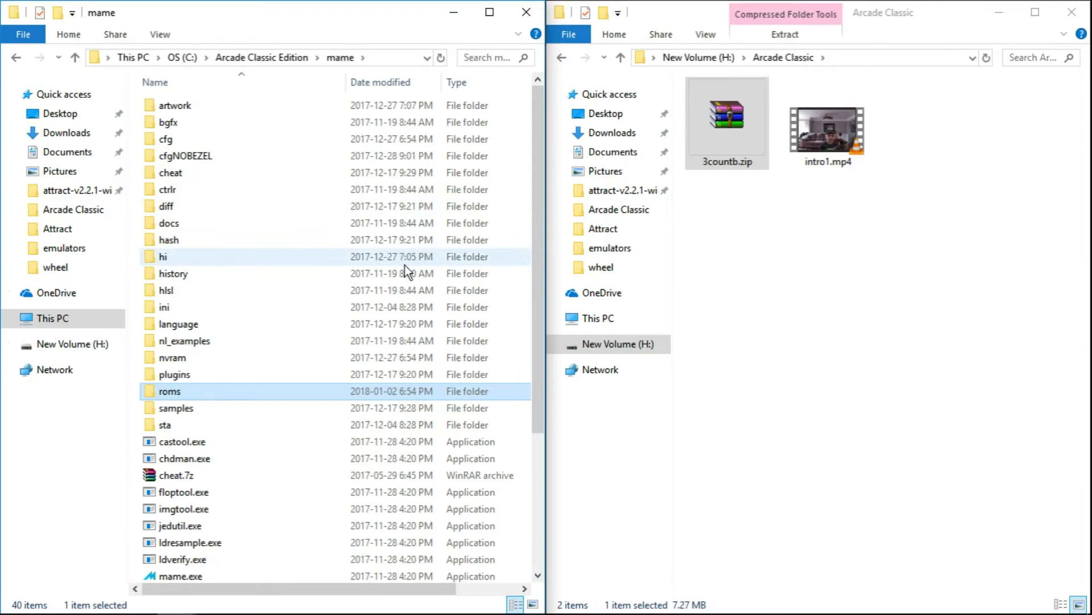
Step: Launch attract.exe from the Arcade Classic Edition folder and move along the game wheel from Zaxxon to 3 Count Bout
left_click(75, 57)
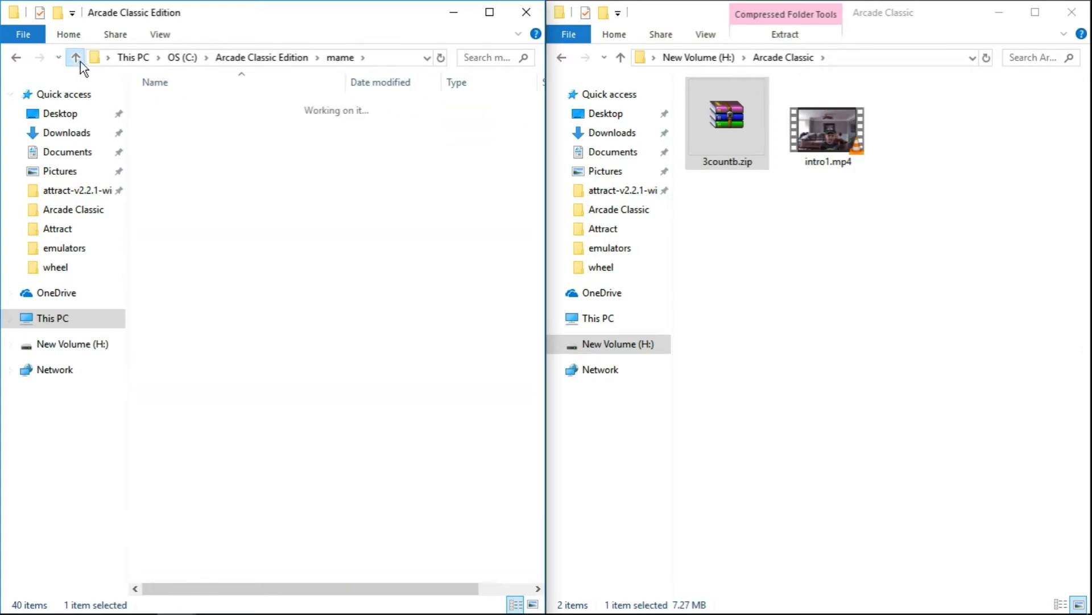
double_click(188, 358)
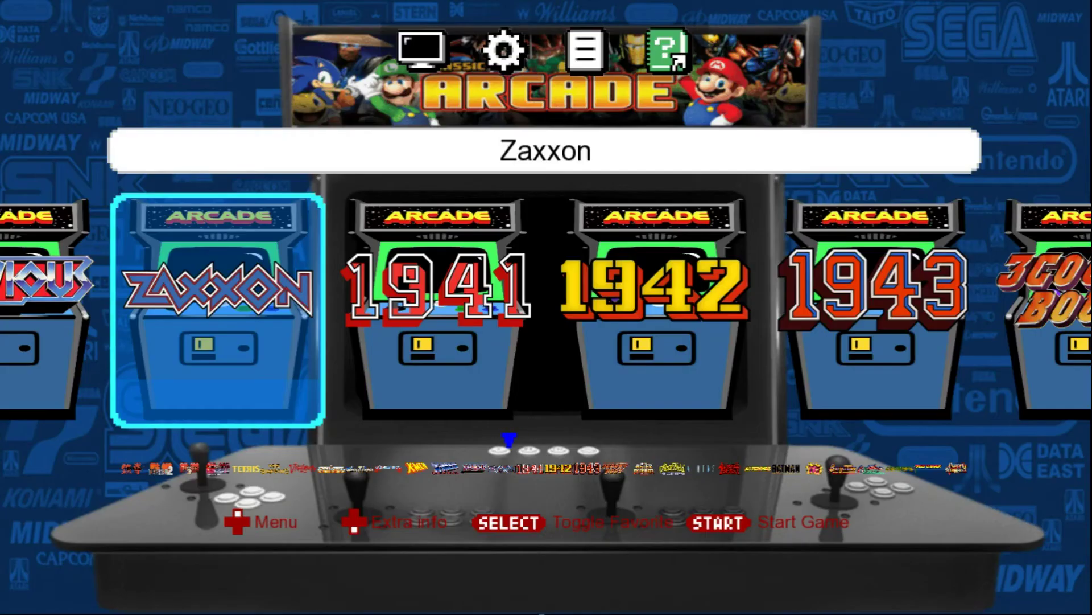
key("Right")
key("Right")
key("Right")
key("Right")
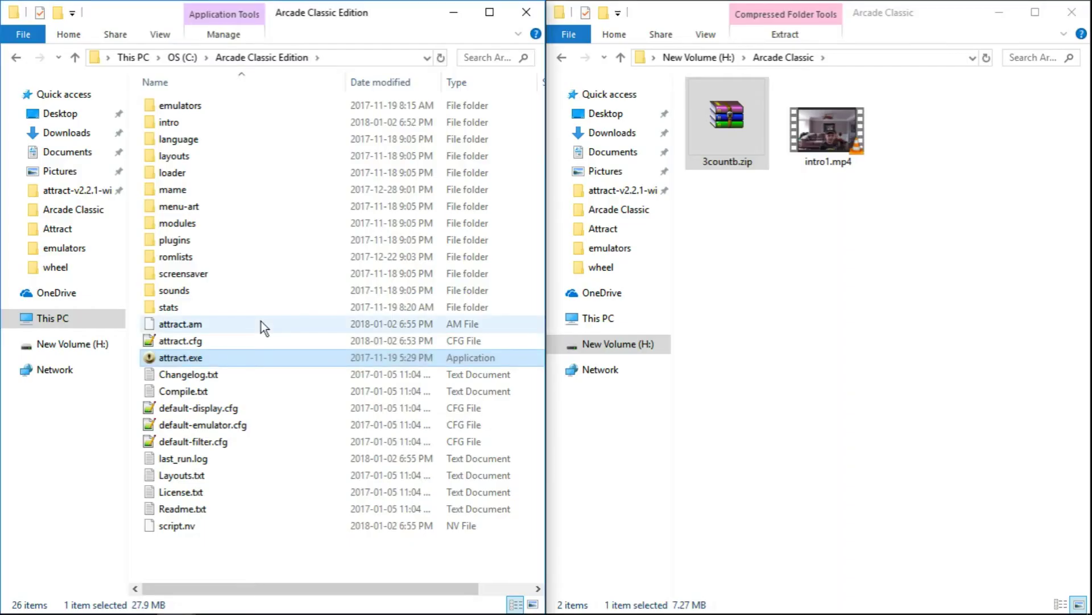
Step: Copy the Arcade Classic Edition folder on drive C: to the clipboard and show drive H: in the second window
left_click(77, 57)
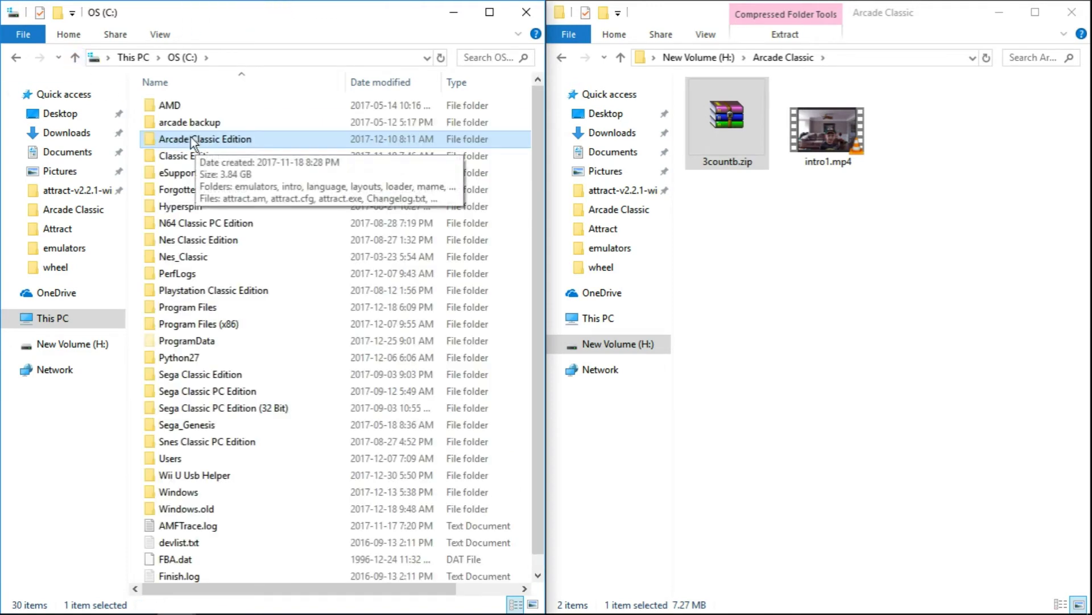
right_click(190, 138)
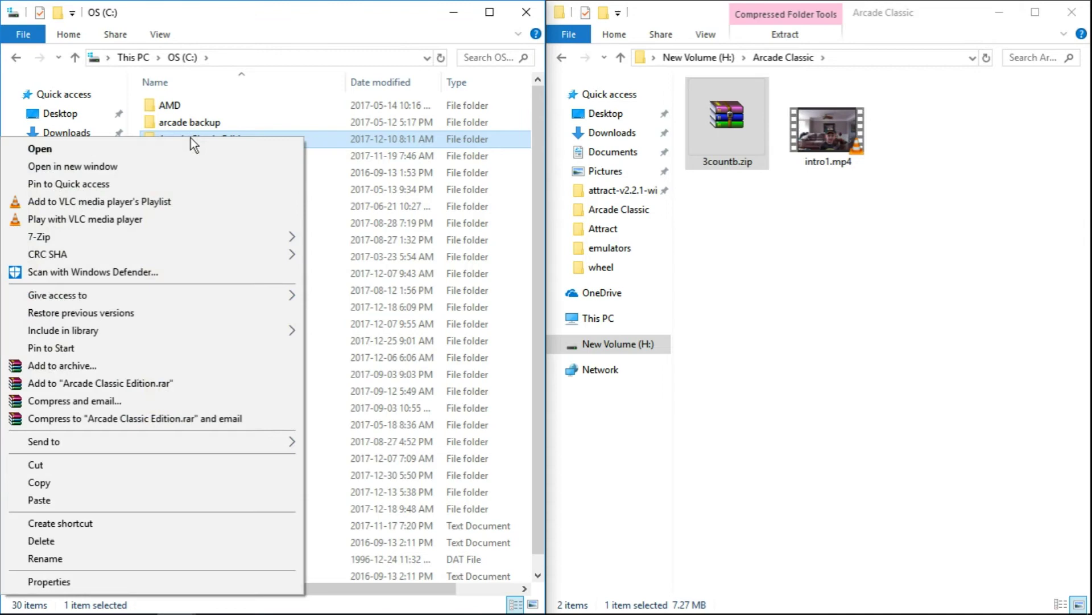
left_click(73, 482)
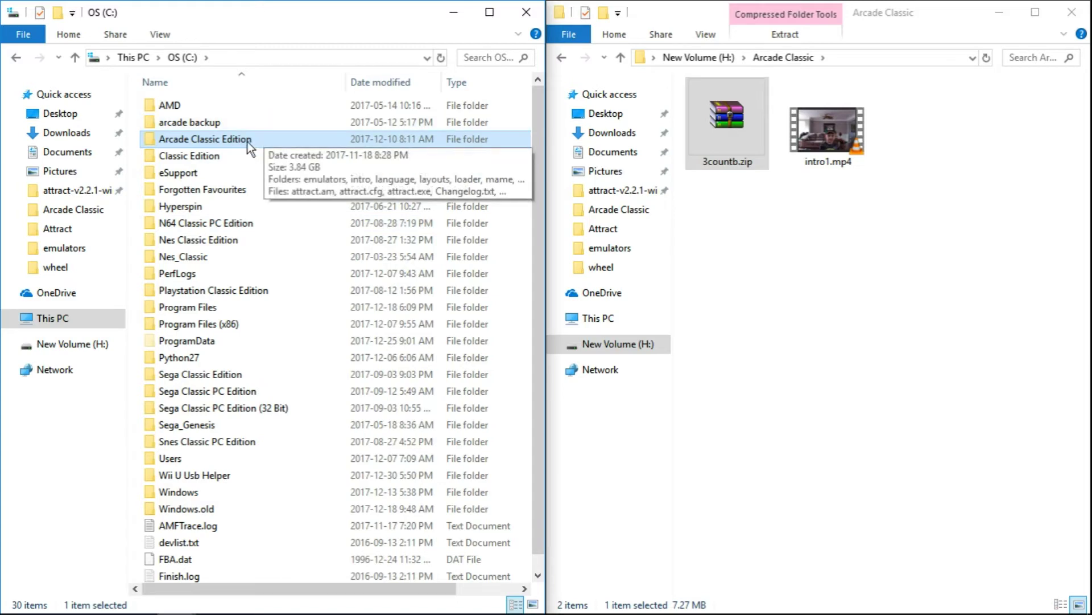
left_click(622, 57)
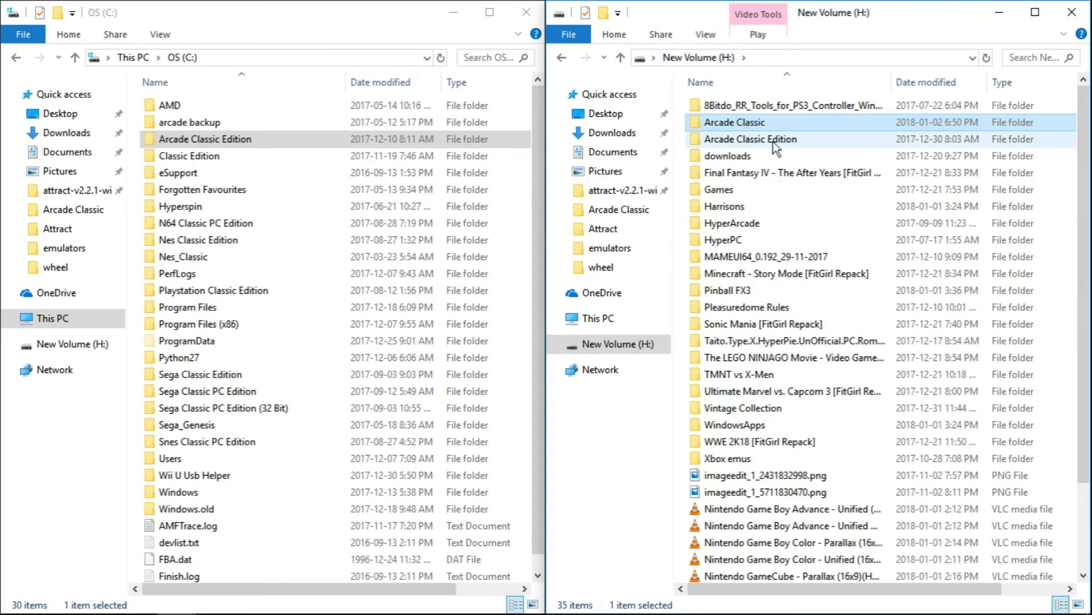
right_click(261, 143)
left_click(67, 493)
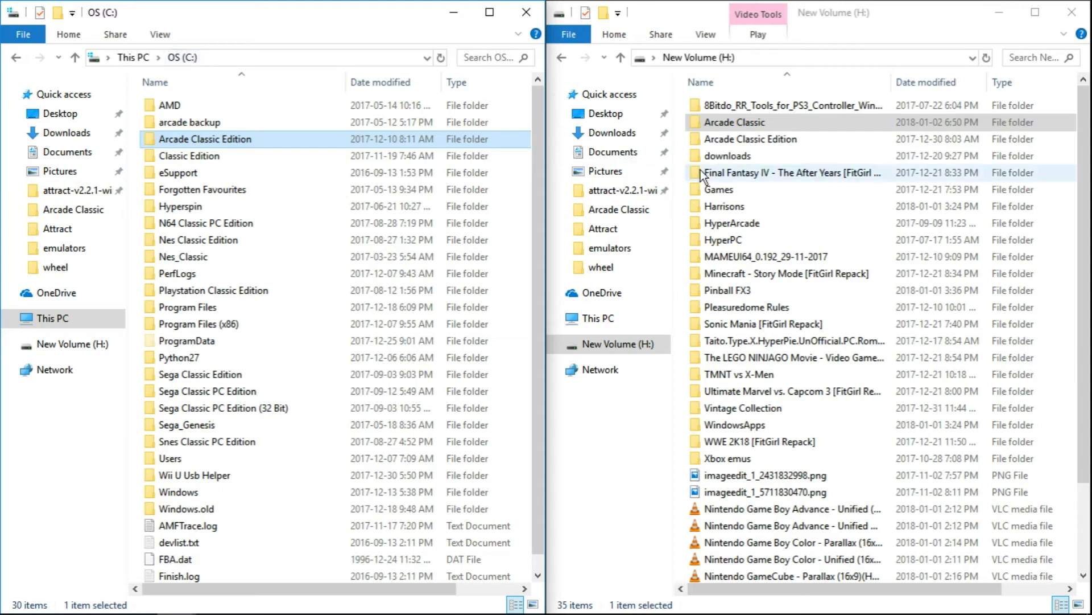
left_click(683, 154)
right_click(682, 155)
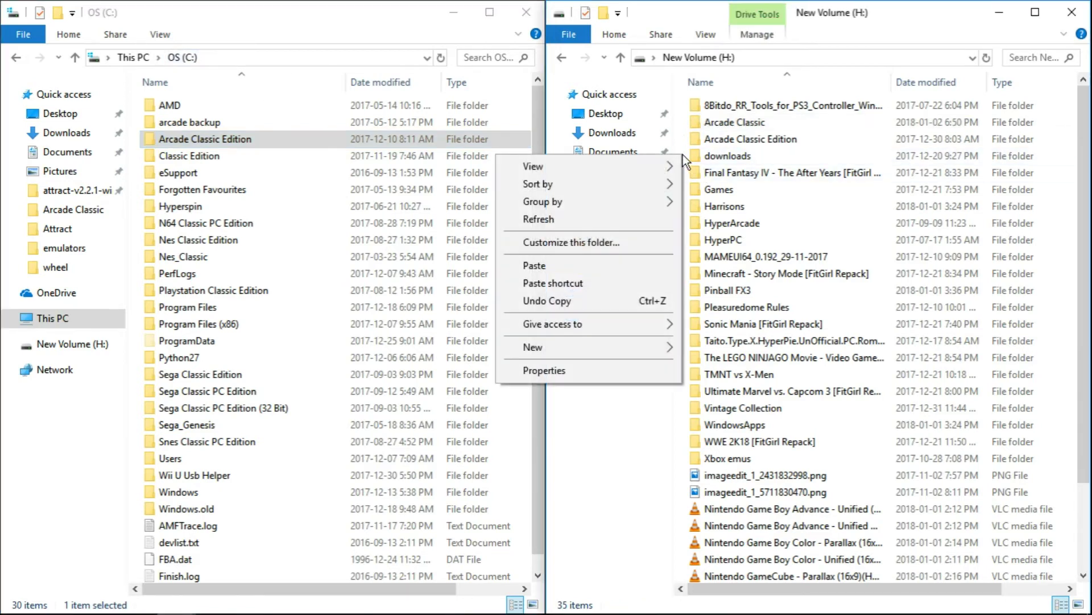
left_click(889, 17)
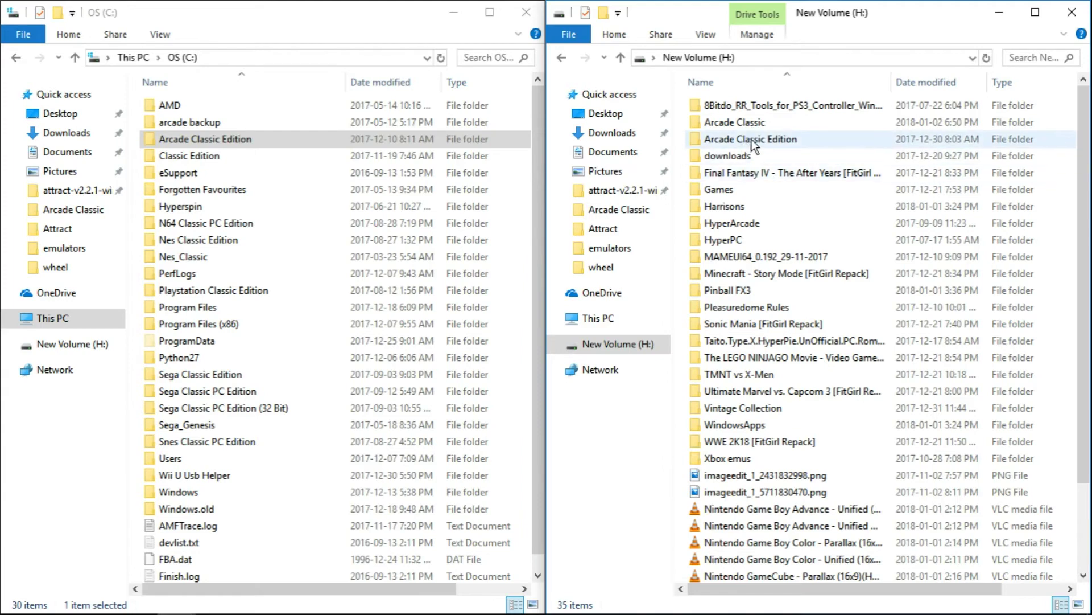
Step: Close the drive C: window and open the Arcade Classic Edition folder on drive H: in a maximized window
mouse_move(755, 146)
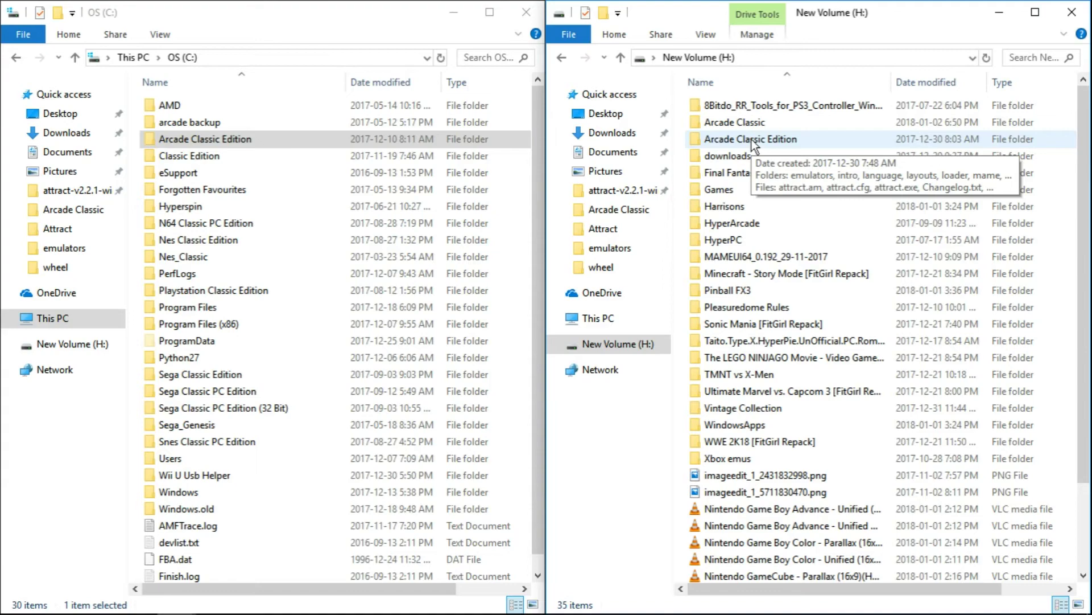
left_click(524, 6)
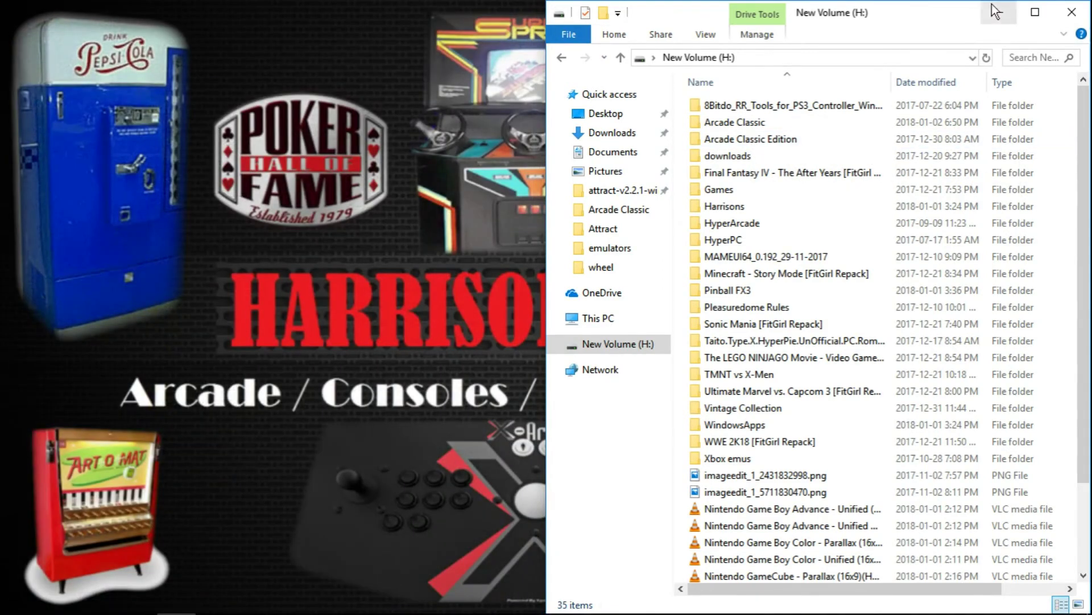
left_click(1035, 12)
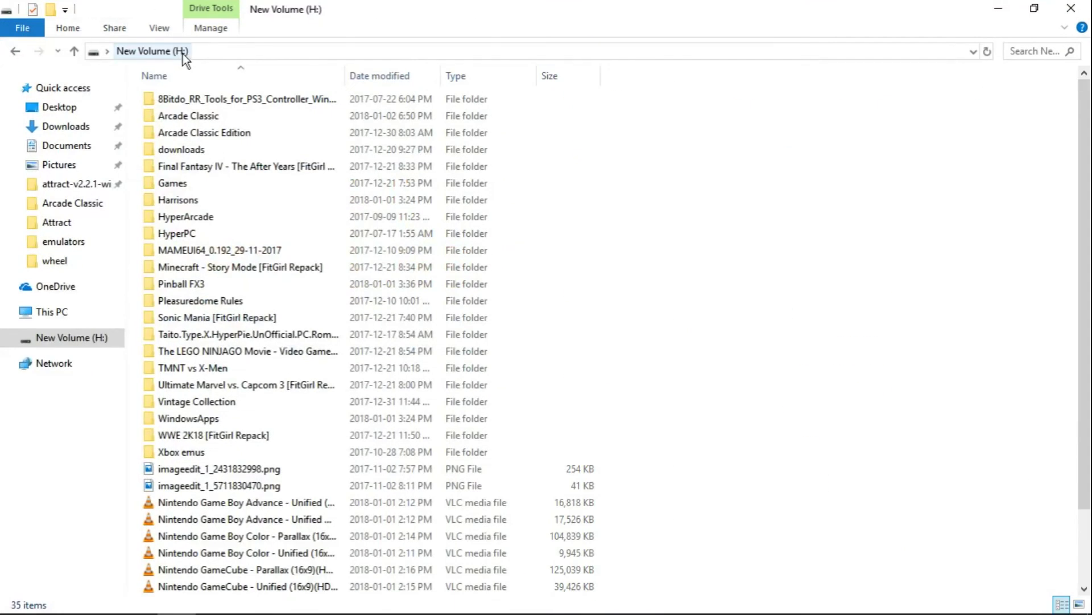
double_click(189, 134)
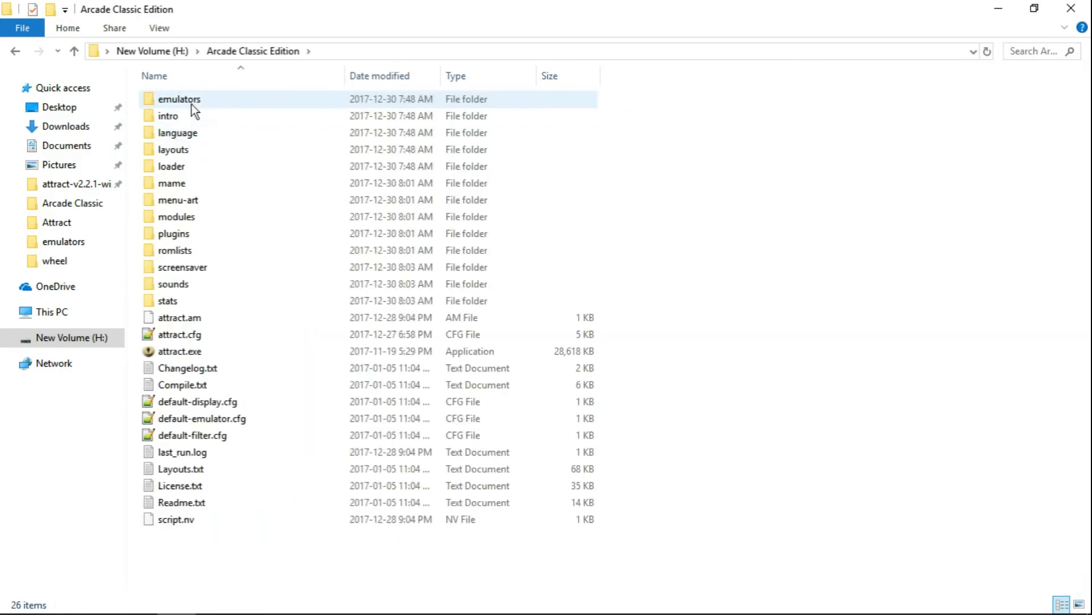
Step: Open Mame.cfg from the emulators folder in Notepad++
double_click(179, 99)
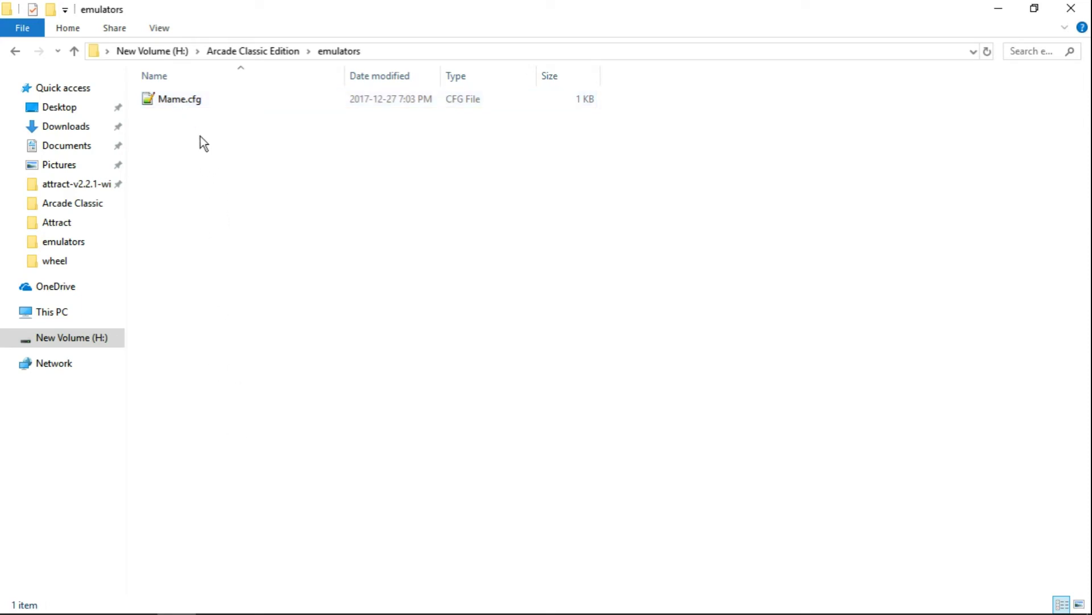
left_click(184, 100)
right_click(176, 99)
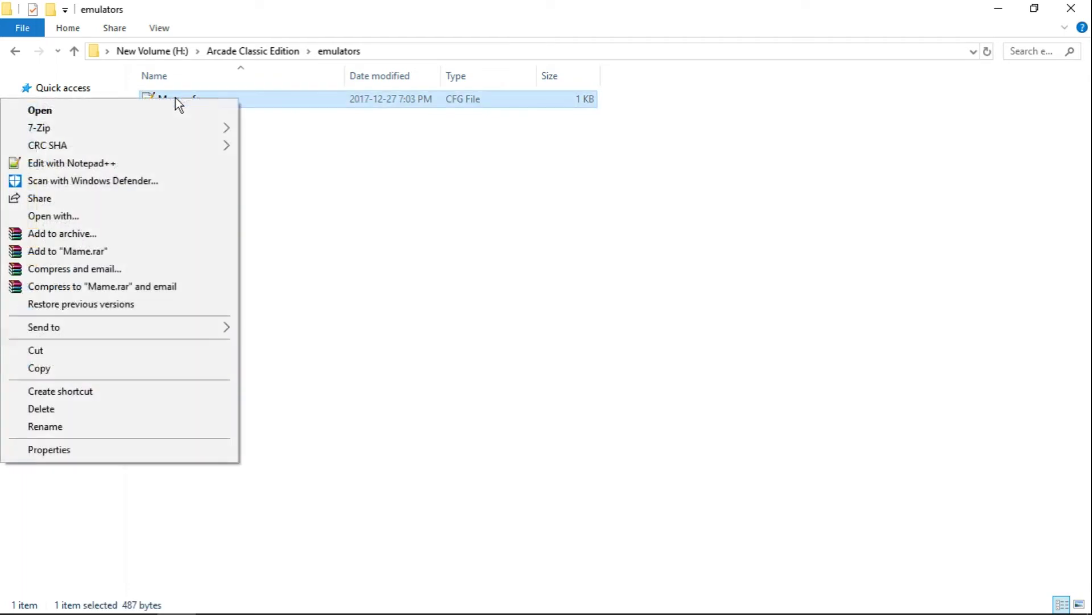
left_click(114, 165)
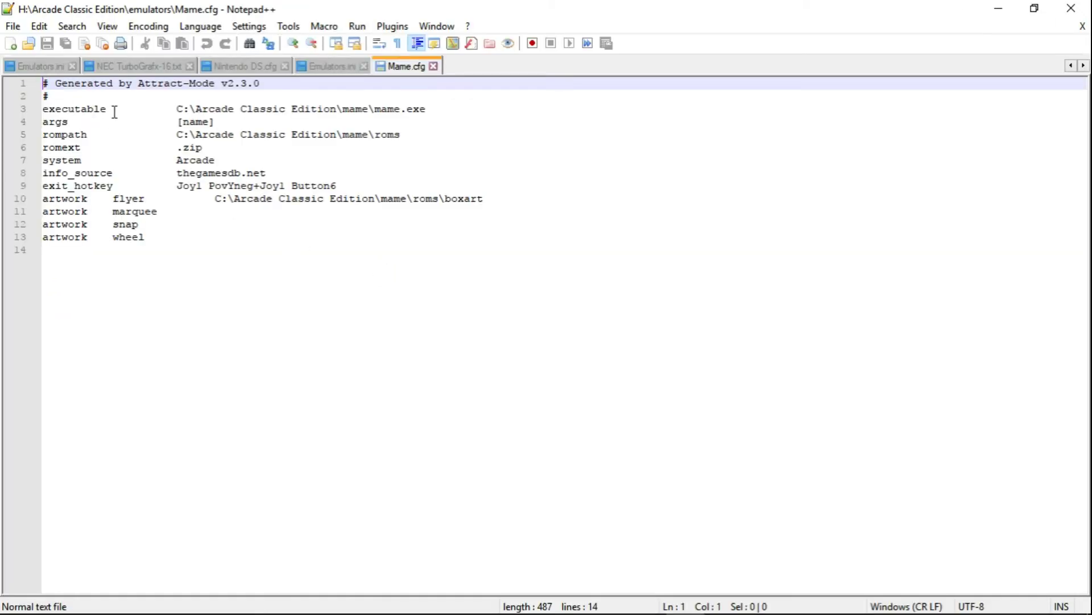
Step: Change the drive letter of the executable and rompath entries in Mame.cfg to H
left_click(181, 109)
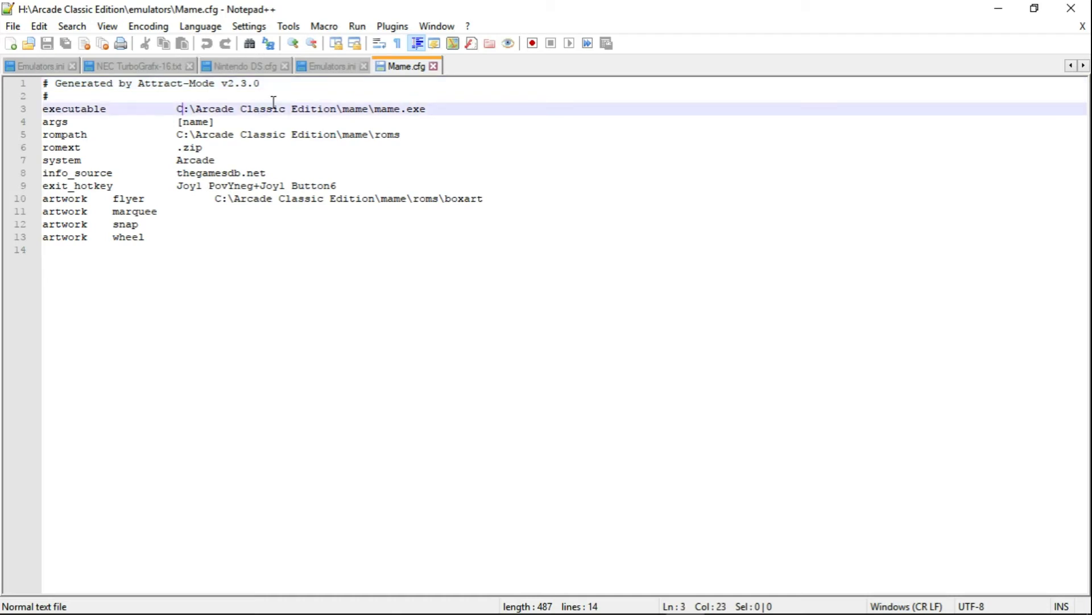
key("BackSpace")
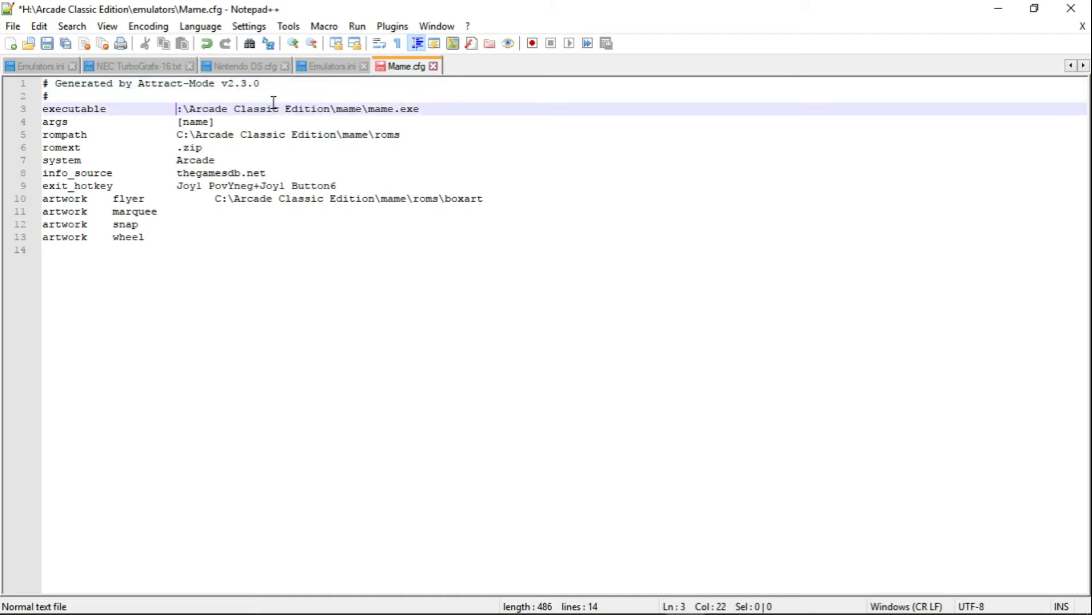
type("H")
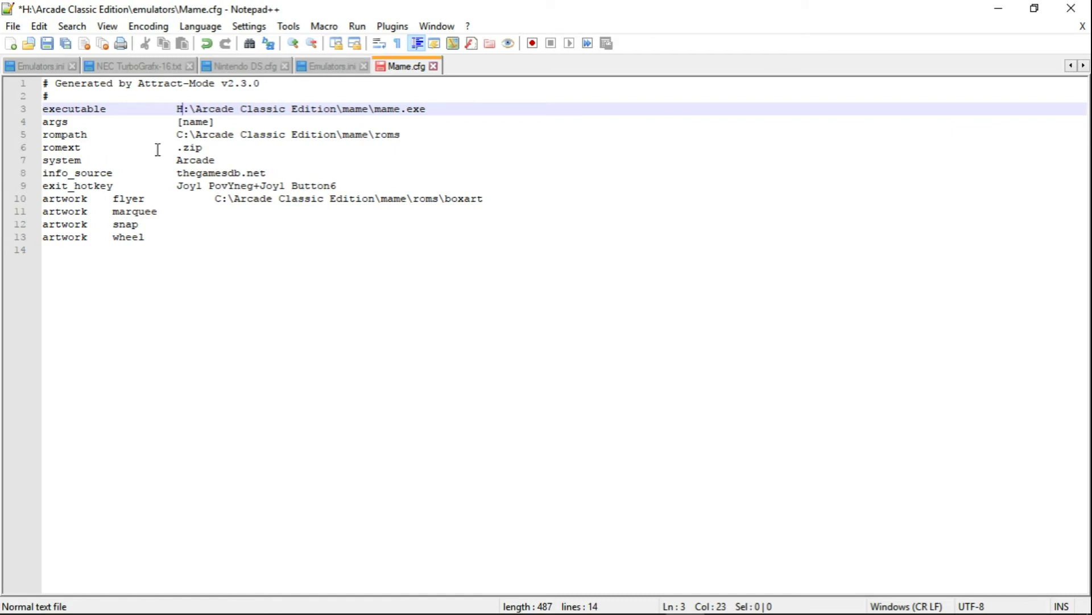
key("Down")
key("Down")
key("BackSpace")
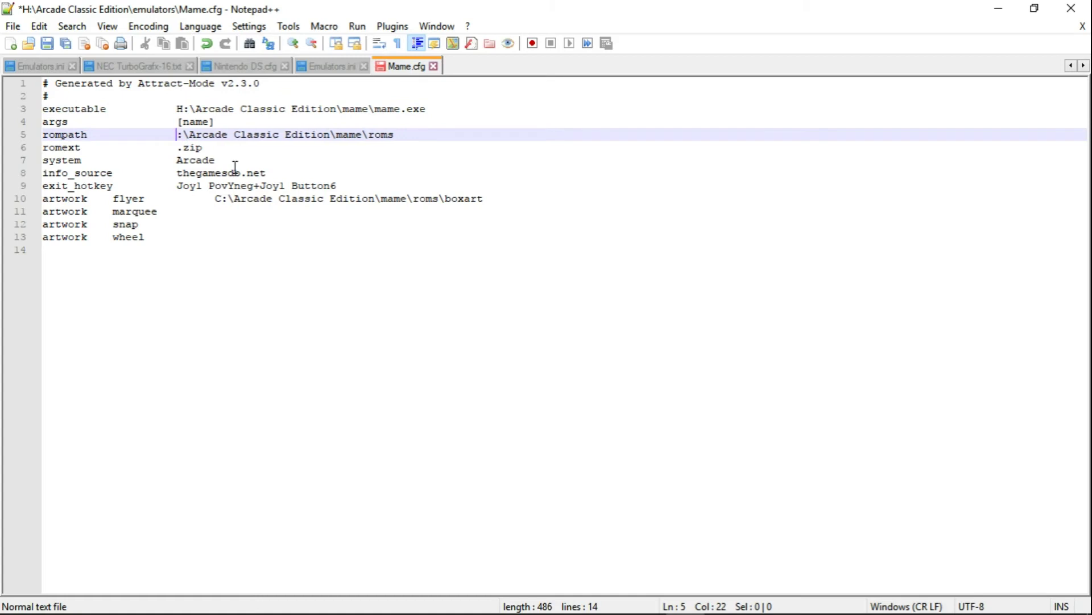
type("H")
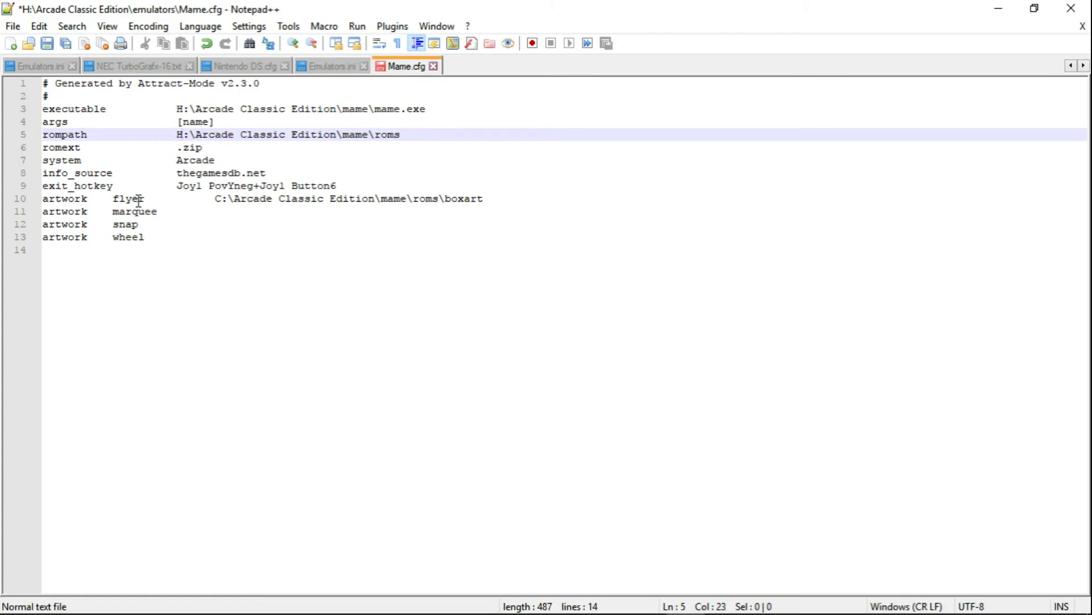
Step: Change the flyer artwork path's drive letter to H, then save Mame.cfg and close Notepad++
left_click(222, 198)
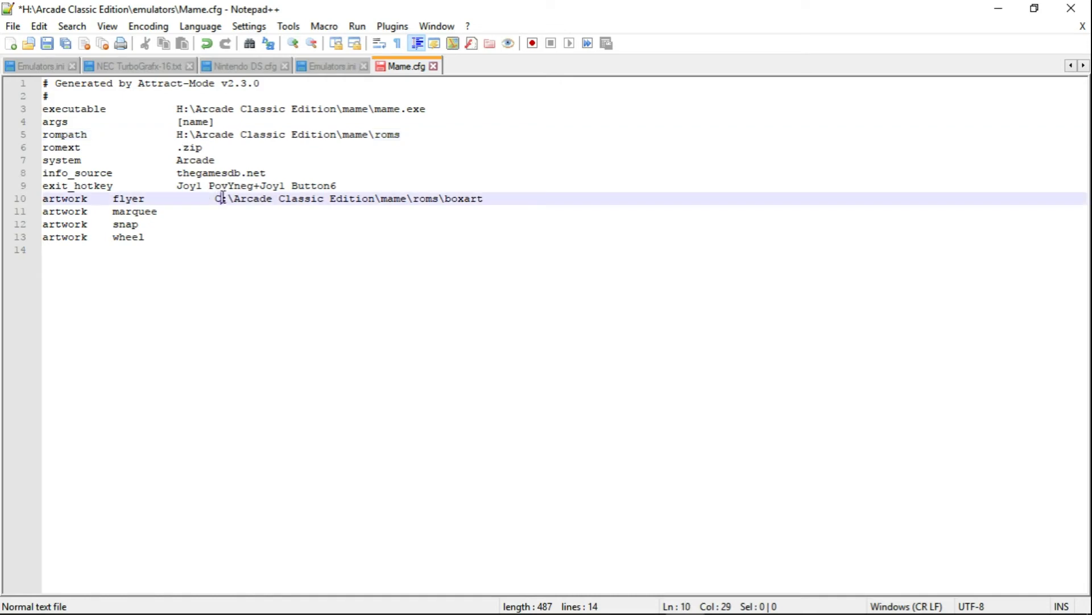
key("BackSpace")
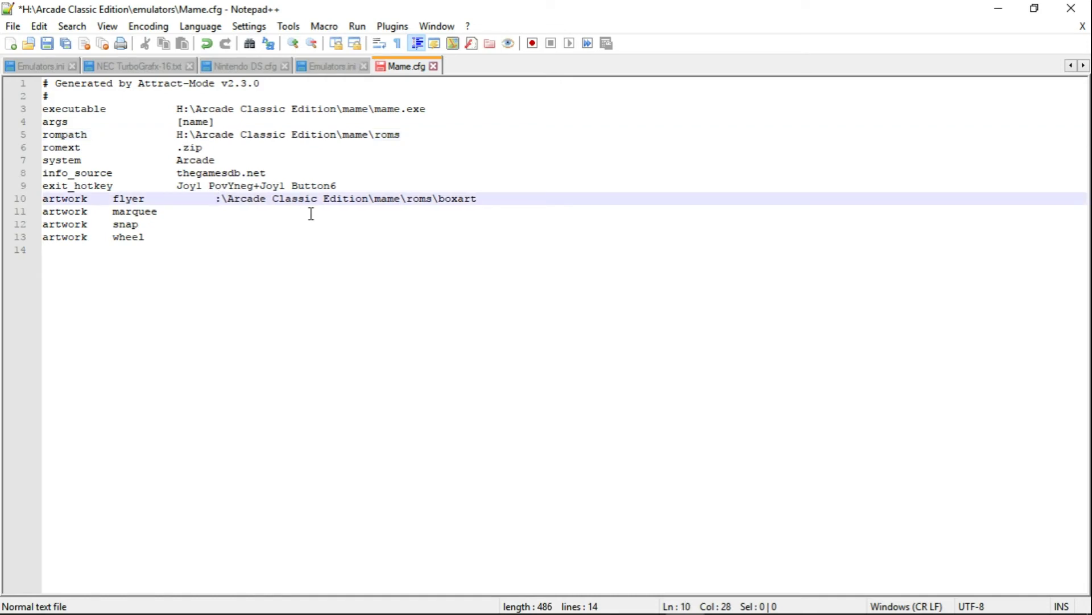
type("H")
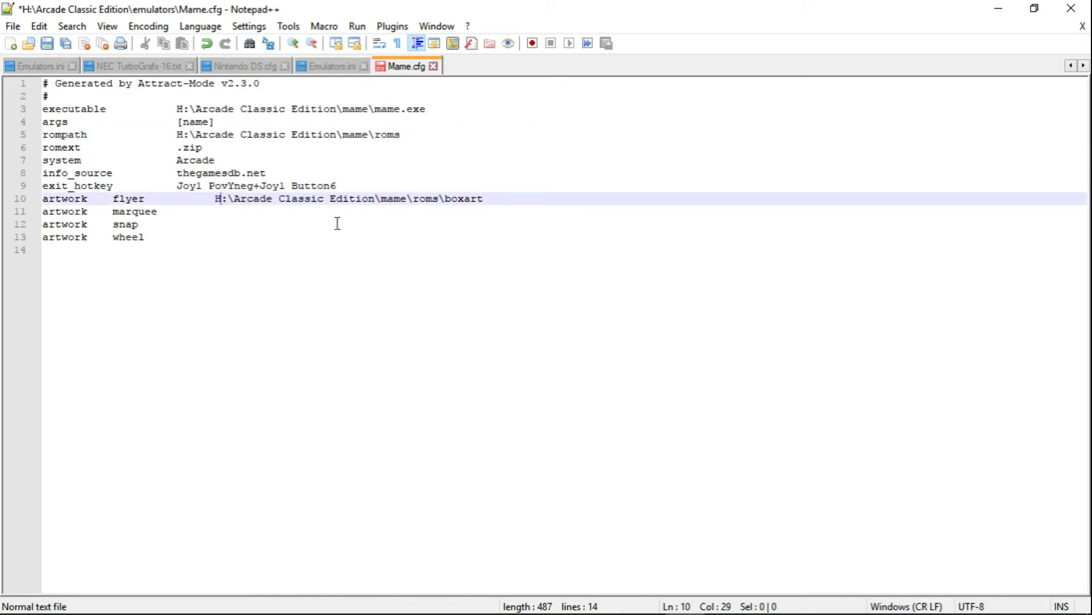
left_click(47, 42)
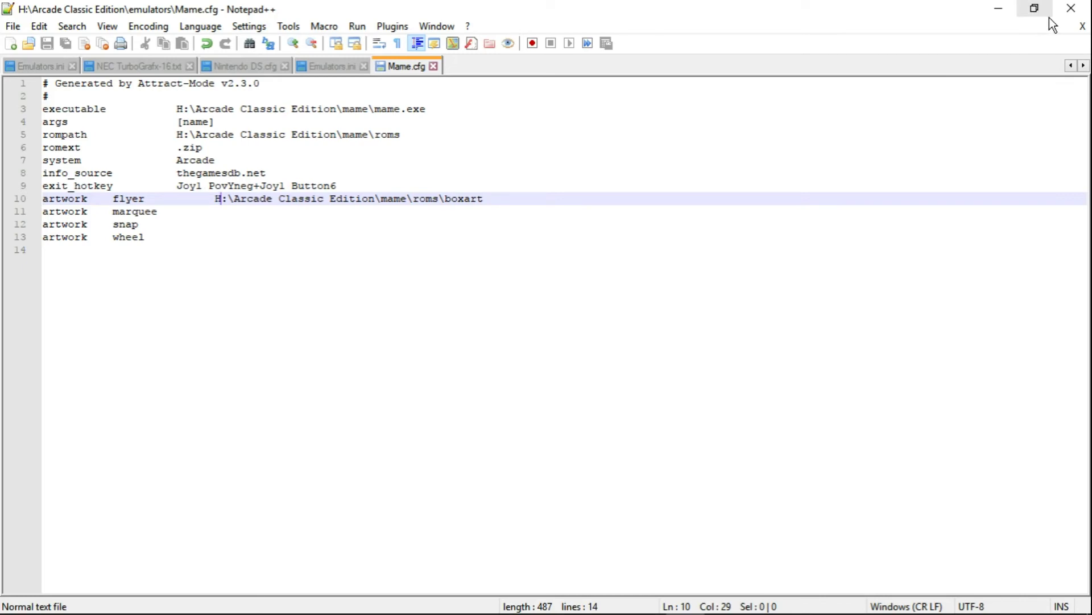
left_click(1071, 9)
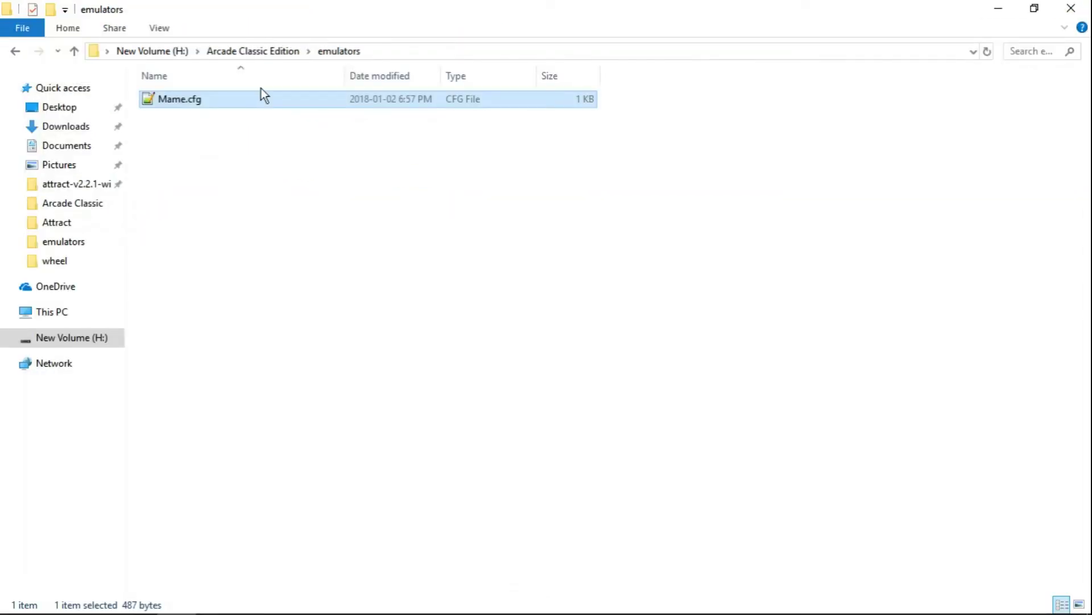
Step: Launch attract.exe from the Arcade Classic Edition folder on drive H: and show the extra info for Batman
left_click(239, 53)
double_click(181, 351)
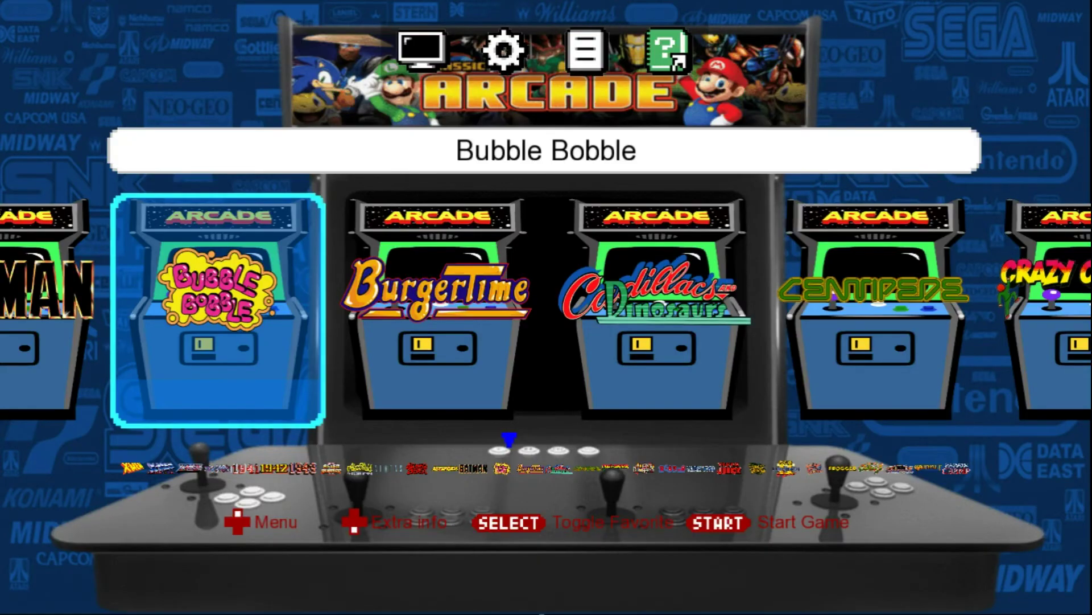
key("Left")
key("Down")
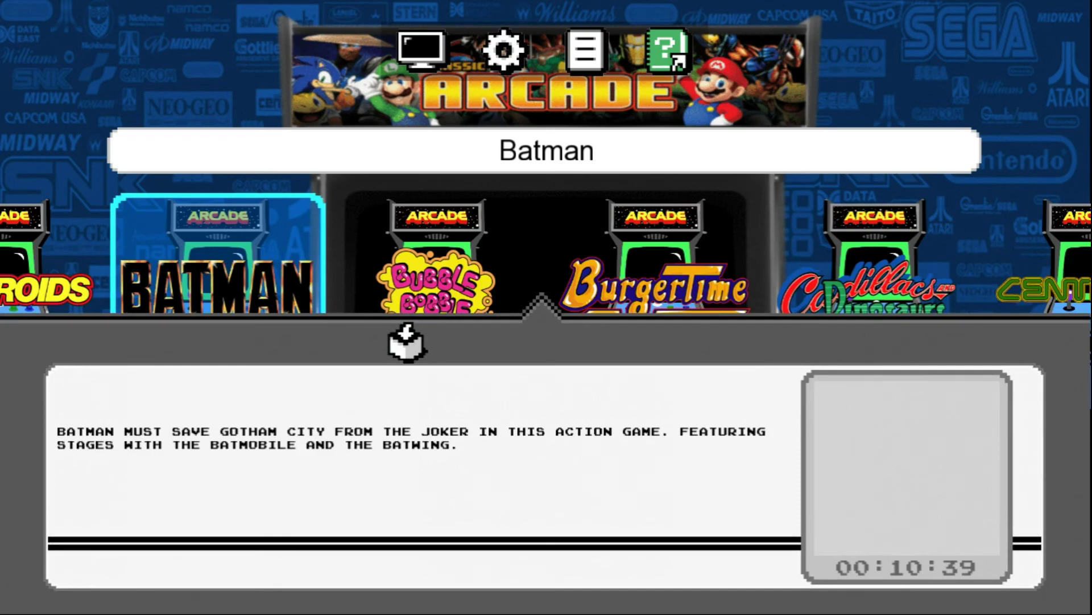
Step: Leave the Batman entry and exit Attract-Mode, confirming with Yes
key("Down")
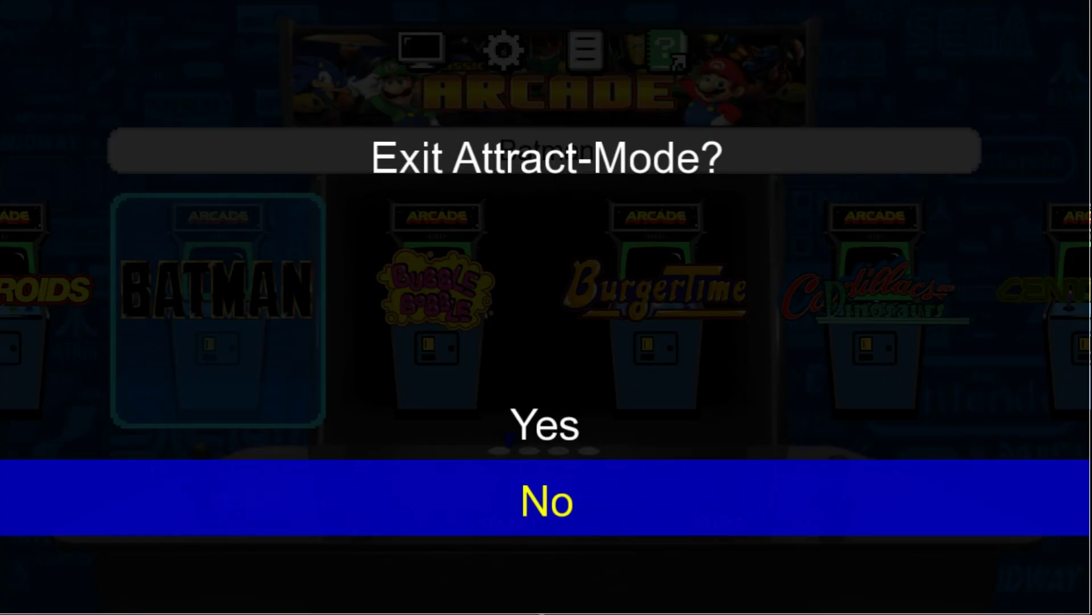
key("Up")
key("Return")
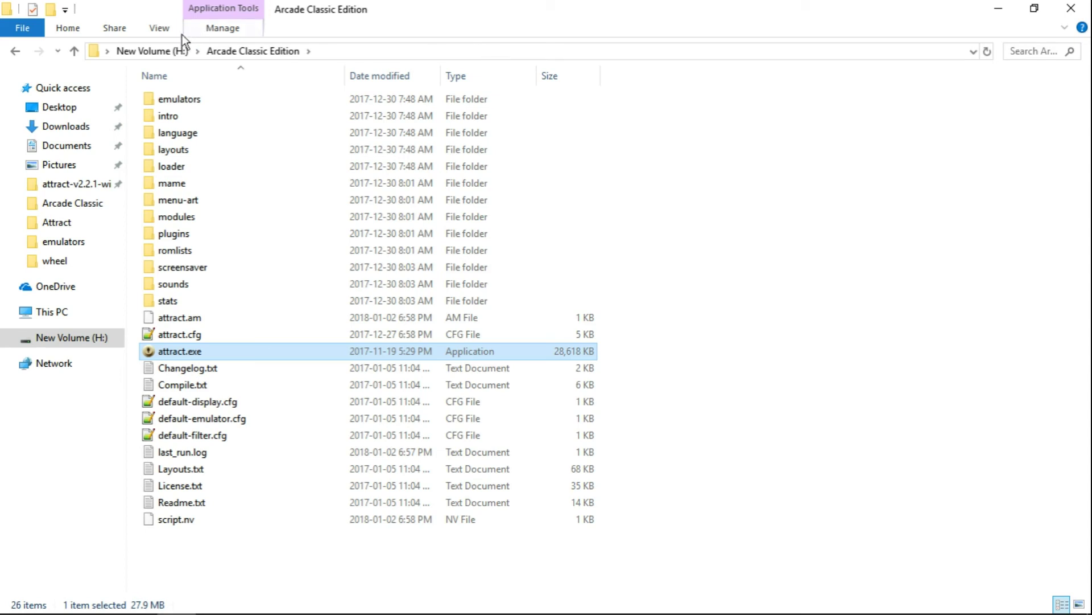
Step: View the contents of the Vintage Collection folder on drive H:, then minimize the file window
left_click(158, 49)
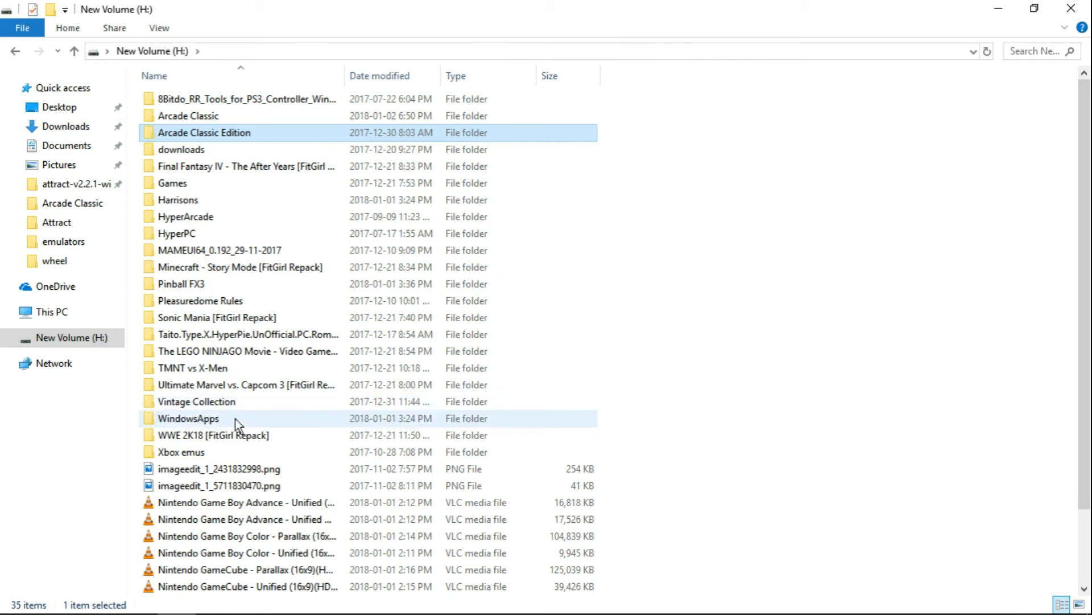
double_click(218, 402)
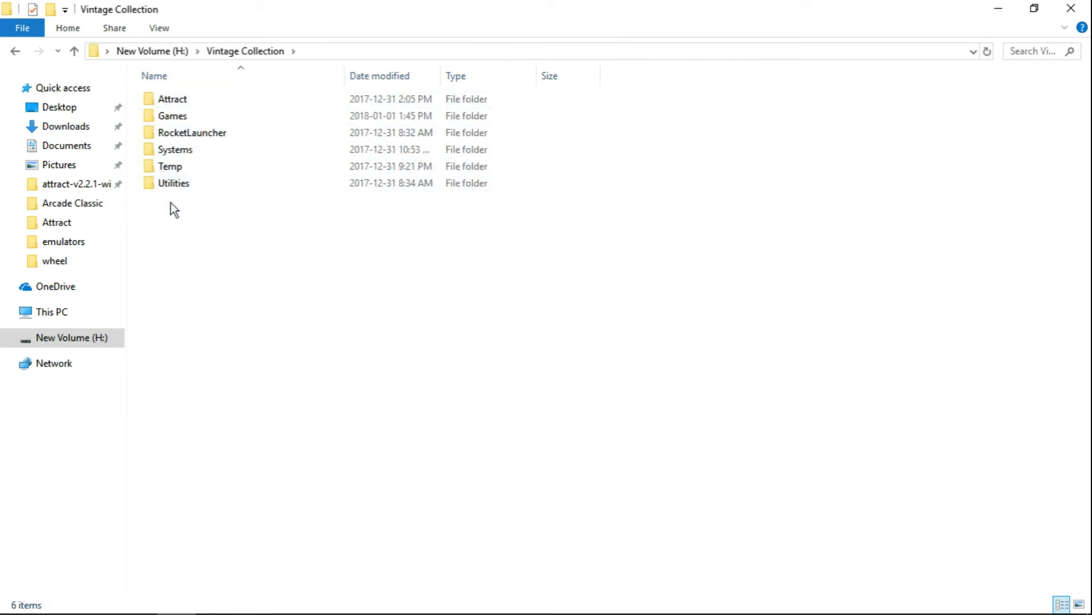
left_click(74, 51)
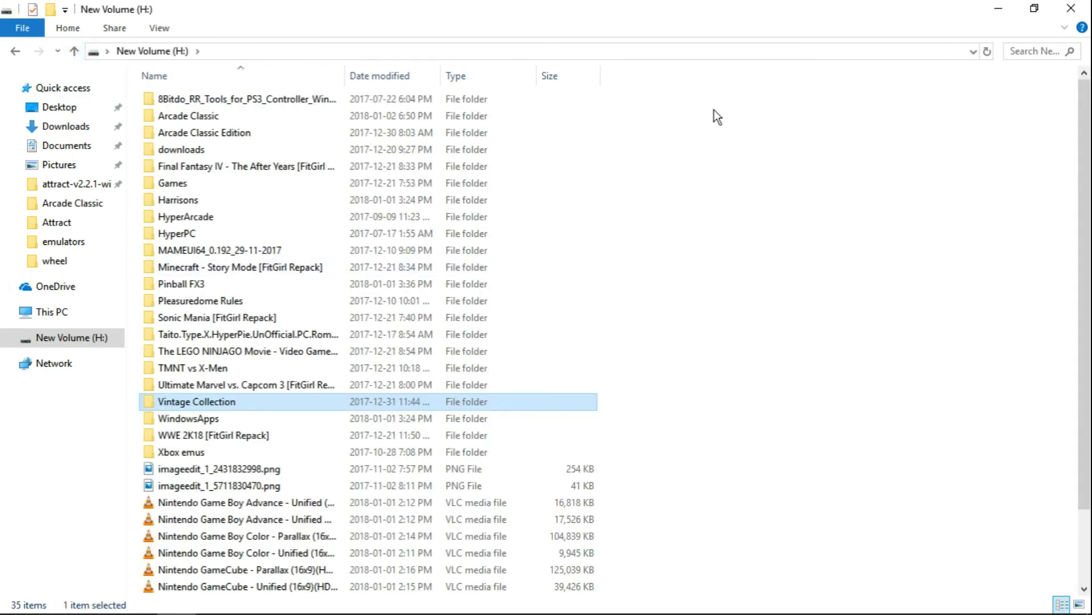
left_click(1005, 10)
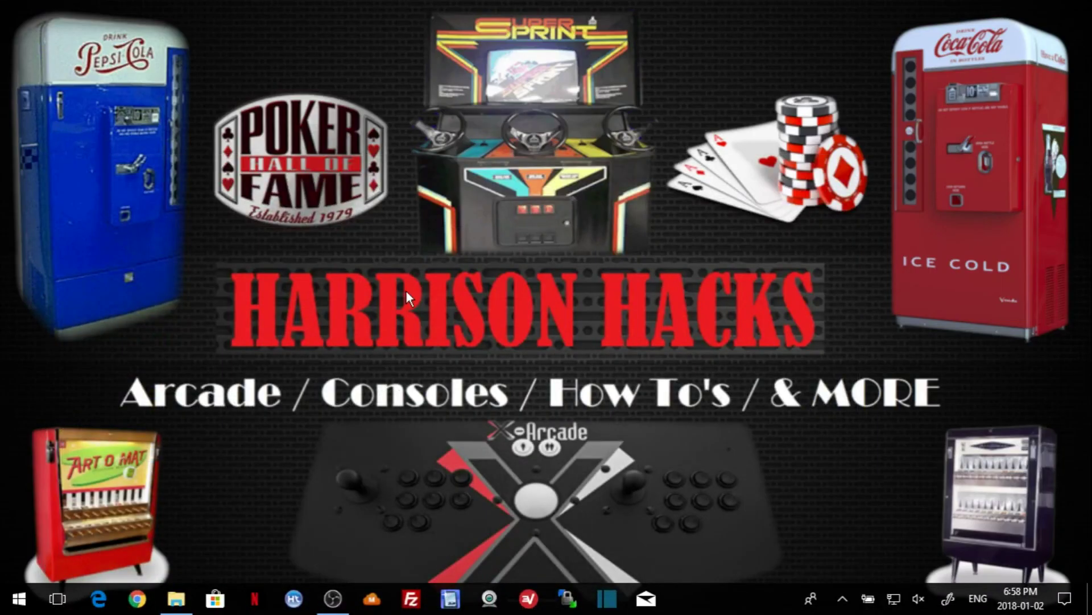